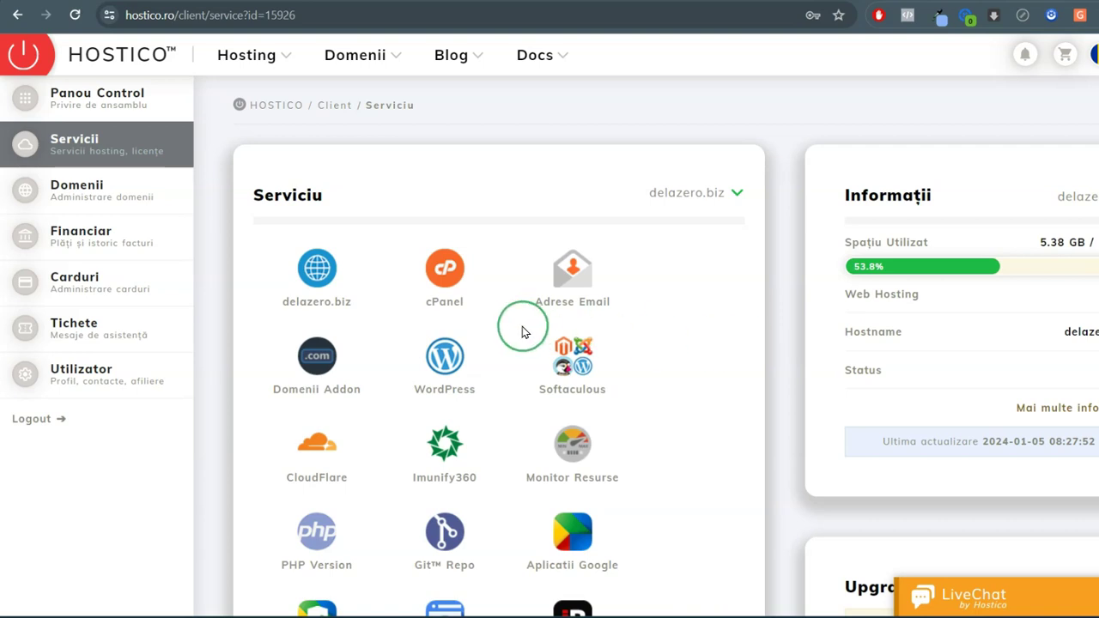
Log into cPanel for the delazero.biz hosting service from the Hostico client area
{"action": "left_click", "coordinate": [444, 292]}
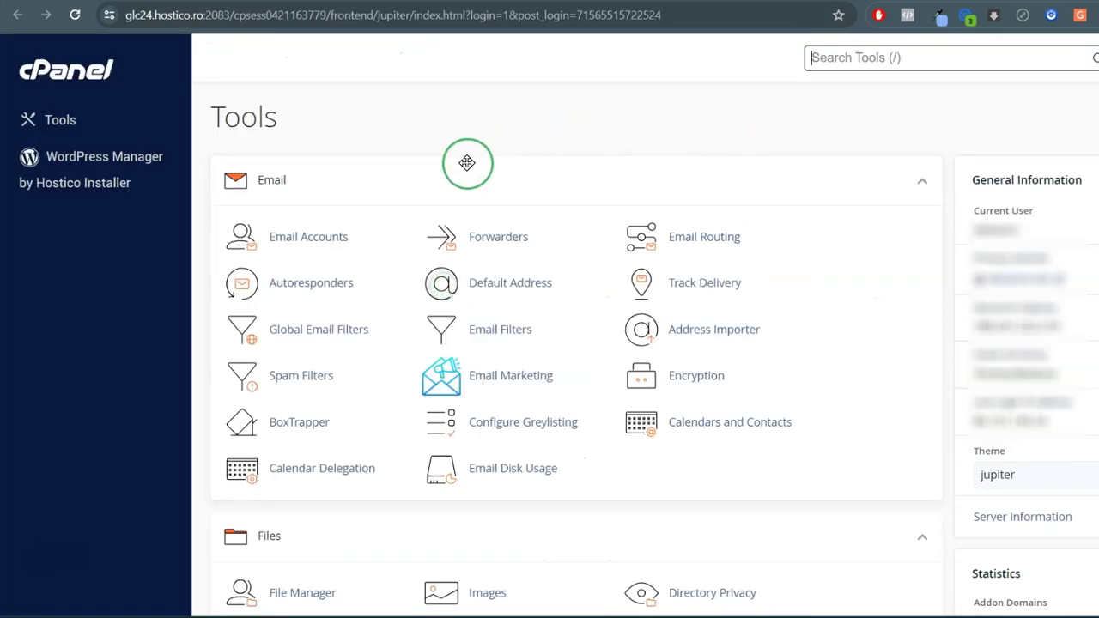
Start a new email account under Email Accounts and select suduri.ro as its domain
{"action": "left_click", "coordinate": [303, 249]}
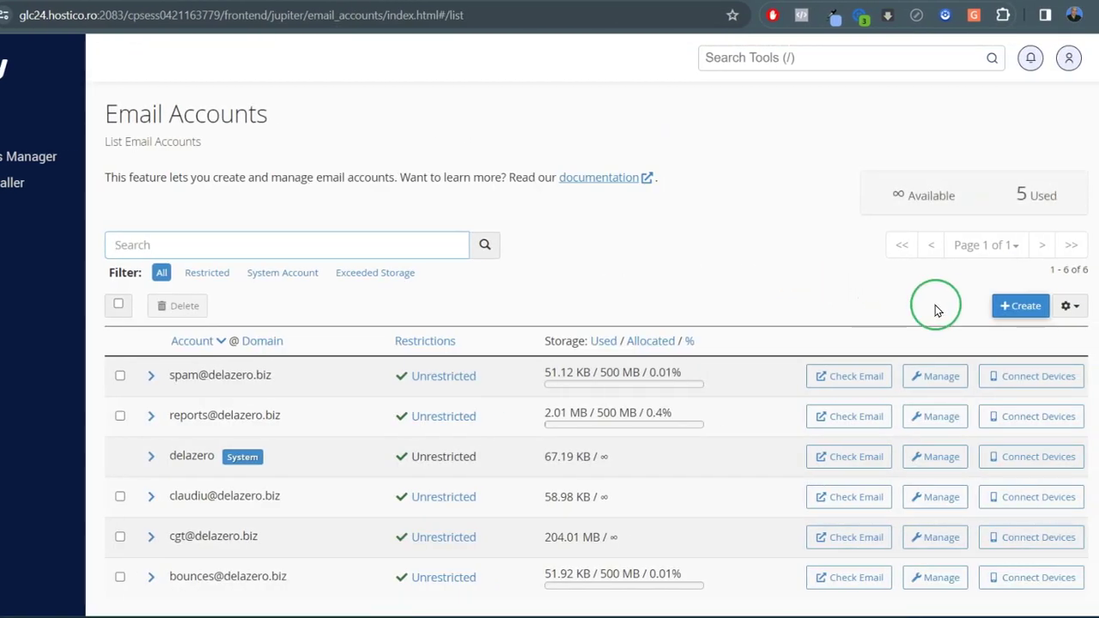
{"action": "left_click", "coordinate": [1023, 311]}
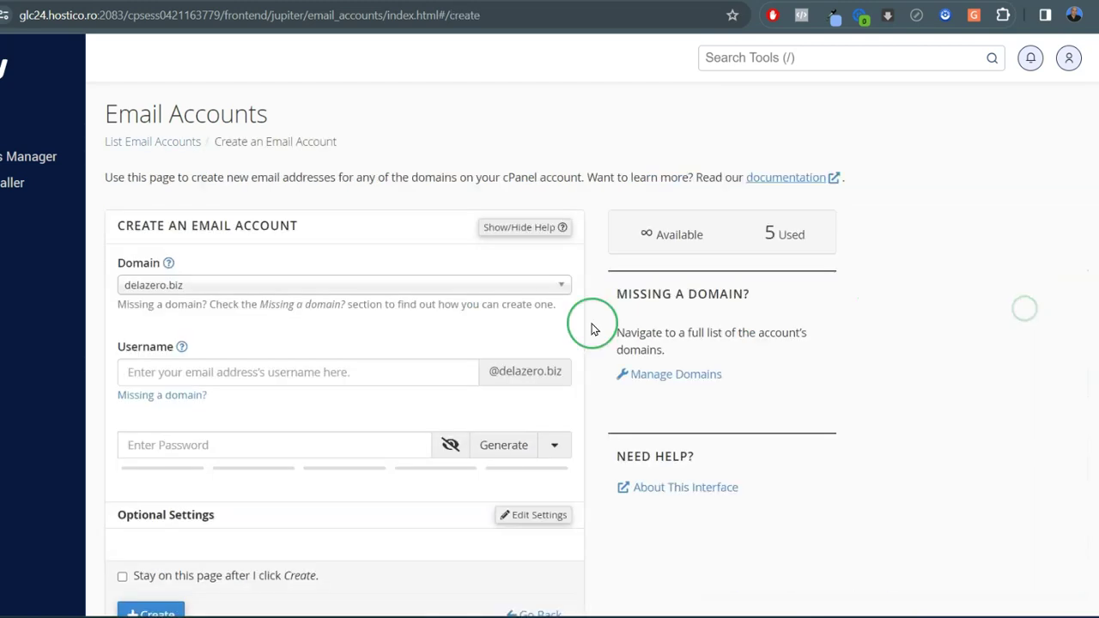
{"action": "left_click", "coordinate": [557, 290]}
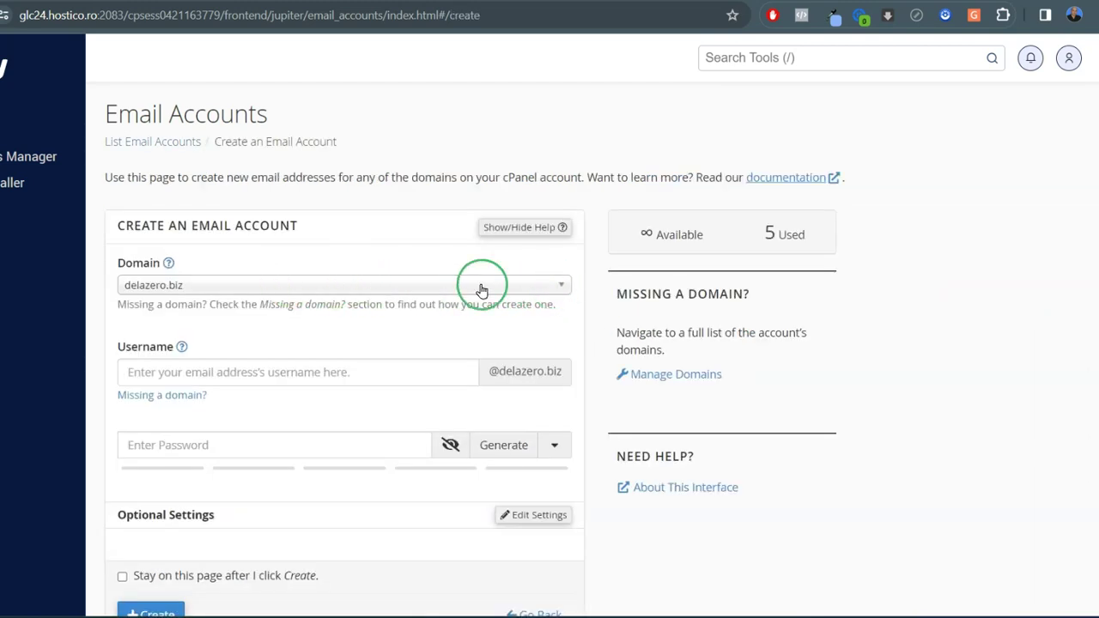
{"action": "left_click", "coordinate": [561, 289]}
{"action": "left_click", "coordinate": [560, 290]}
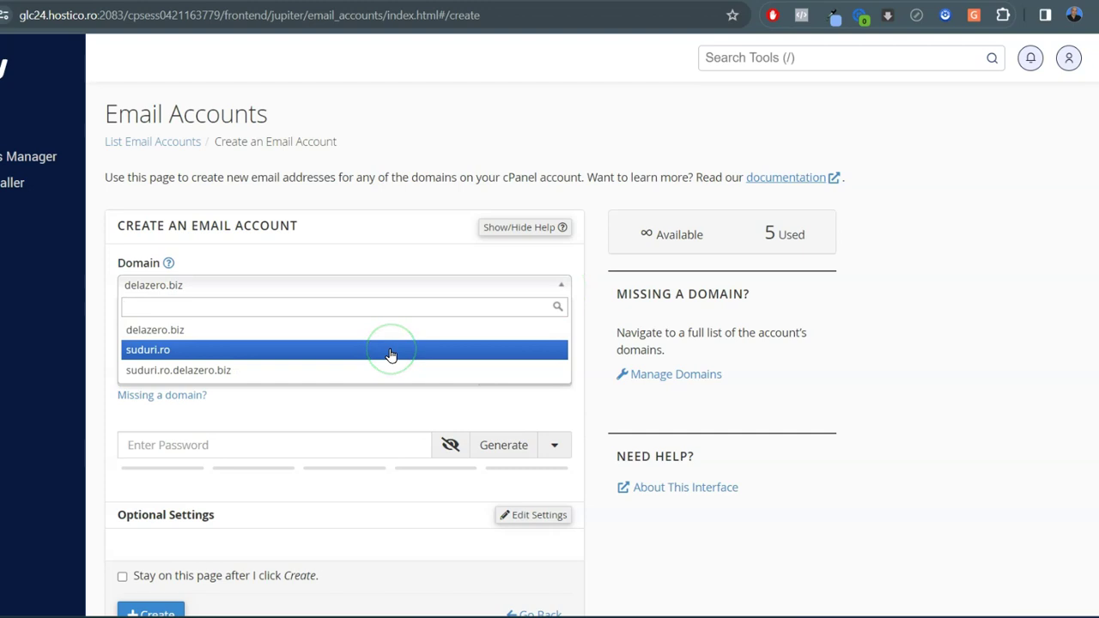
{"action": "left_click", "coordinate": [390, 353]}
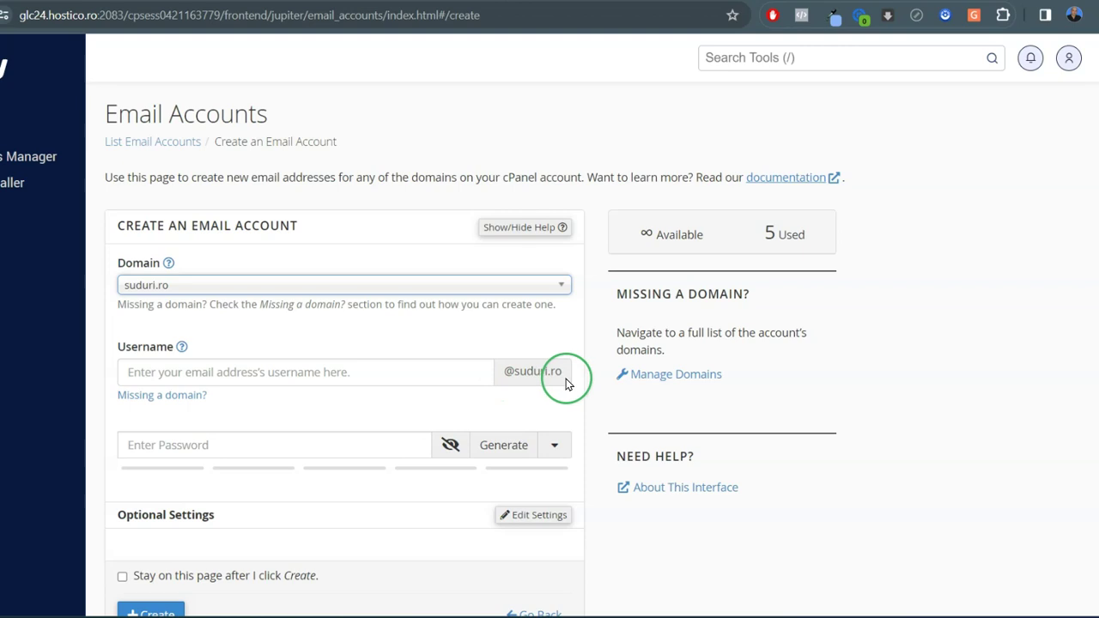
Set the new account's username to contact, replacing the initially typed info
{"action": "left_click", "coordinate": [361, 376]}
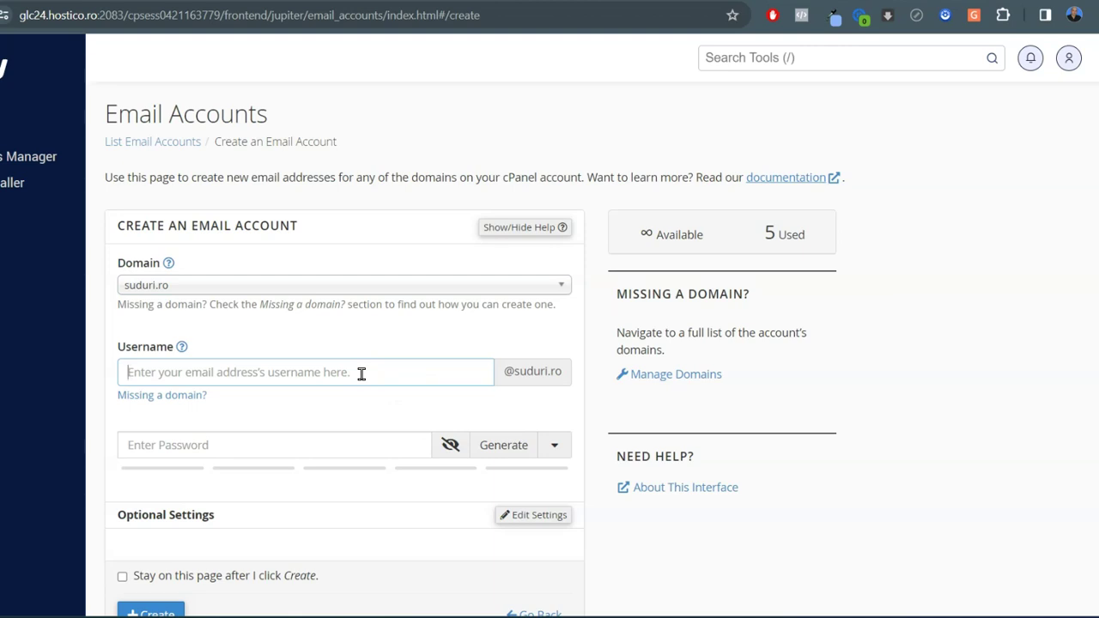
{"action": "type", "text": "info"}
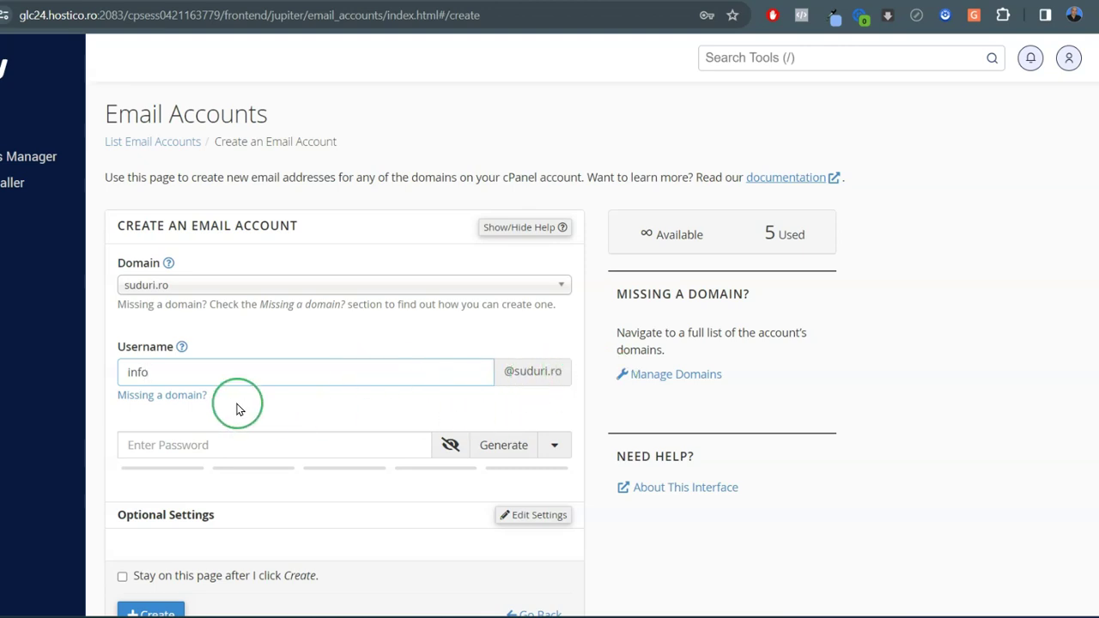
{"action": "double_click", "coordinate": [142, 370]}
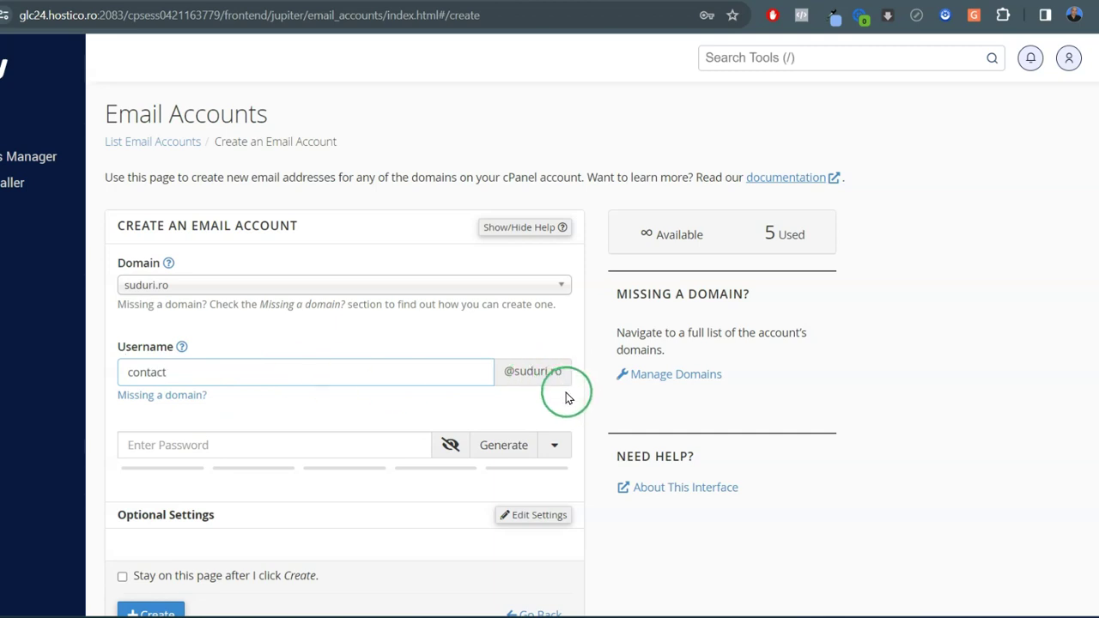
{"action": "left_click", "coordinate": [379, 407]}
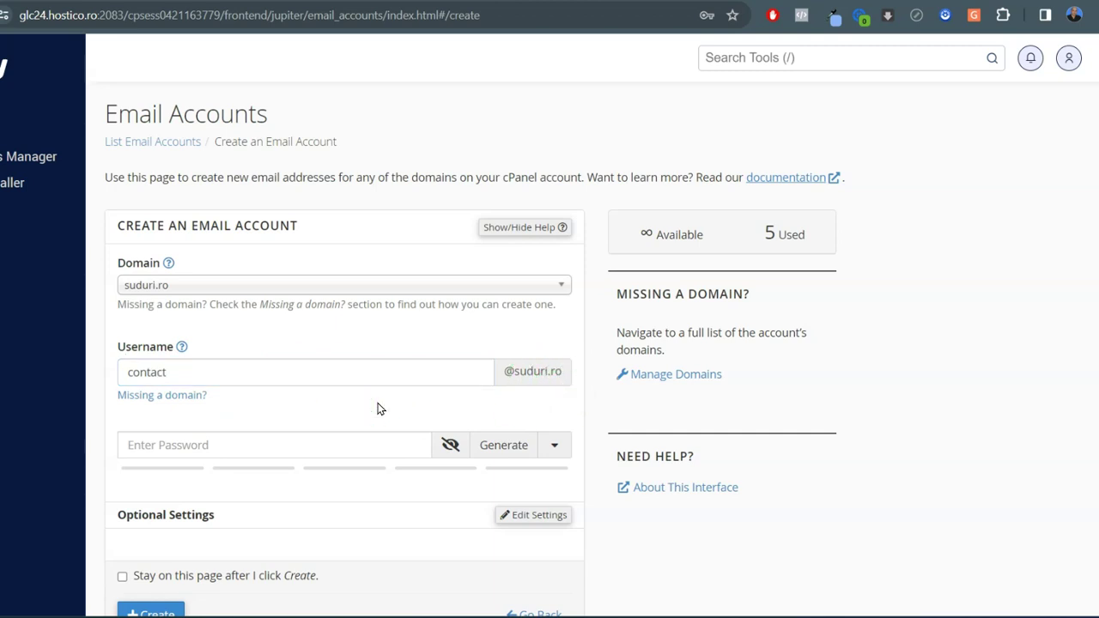
Generate a strong random password and create the new suduri.ro email account
{"action": "left_click", "coordinate": [505, 446]}
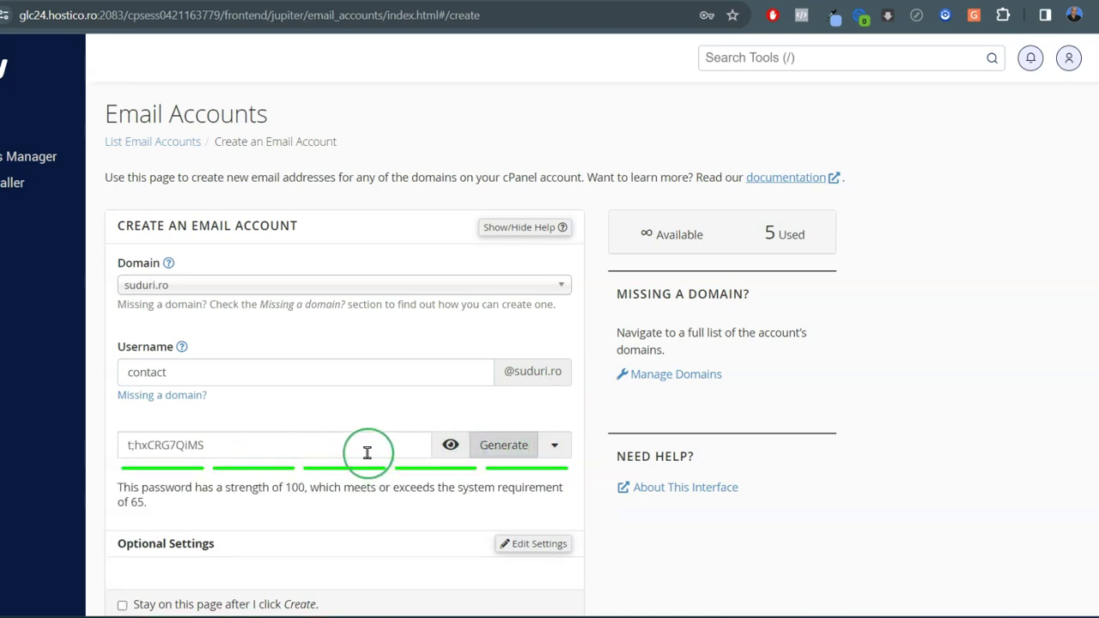
{"action": "left_click", "coordinate": [452, 448]}
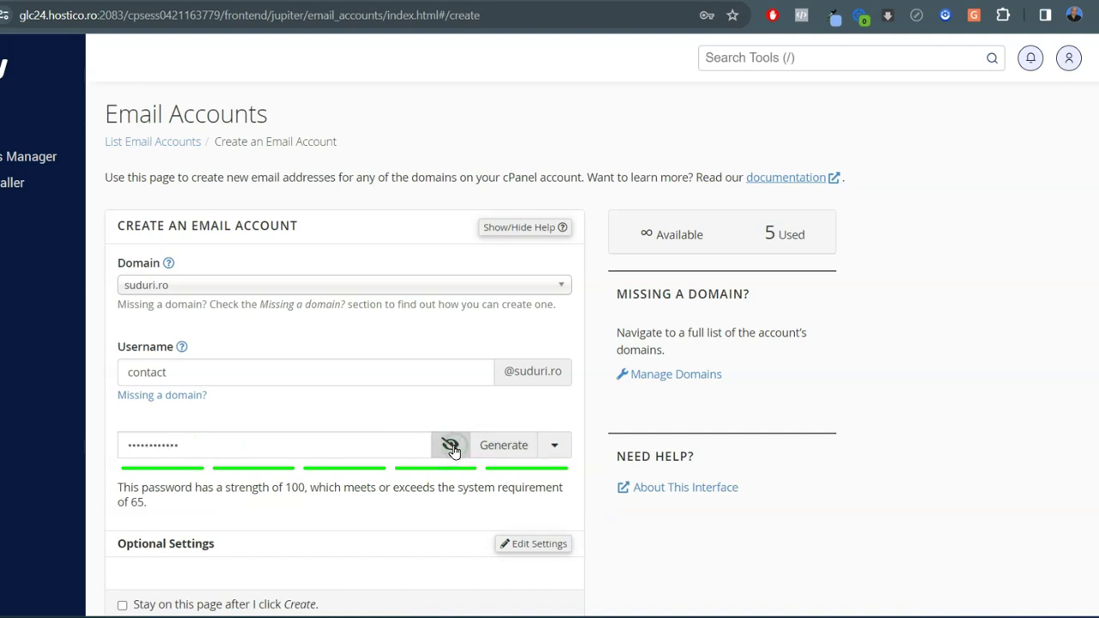
{"action": "left_click", "coordinate": [501, 445]}
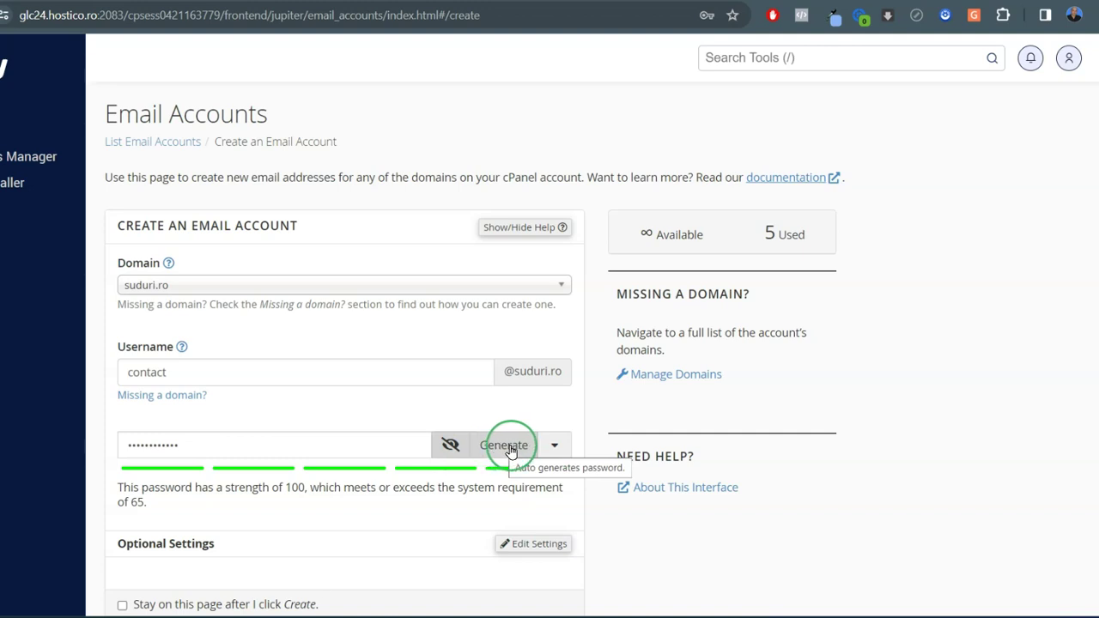
{"action": "left_click", "coordinate": [196, 376]}
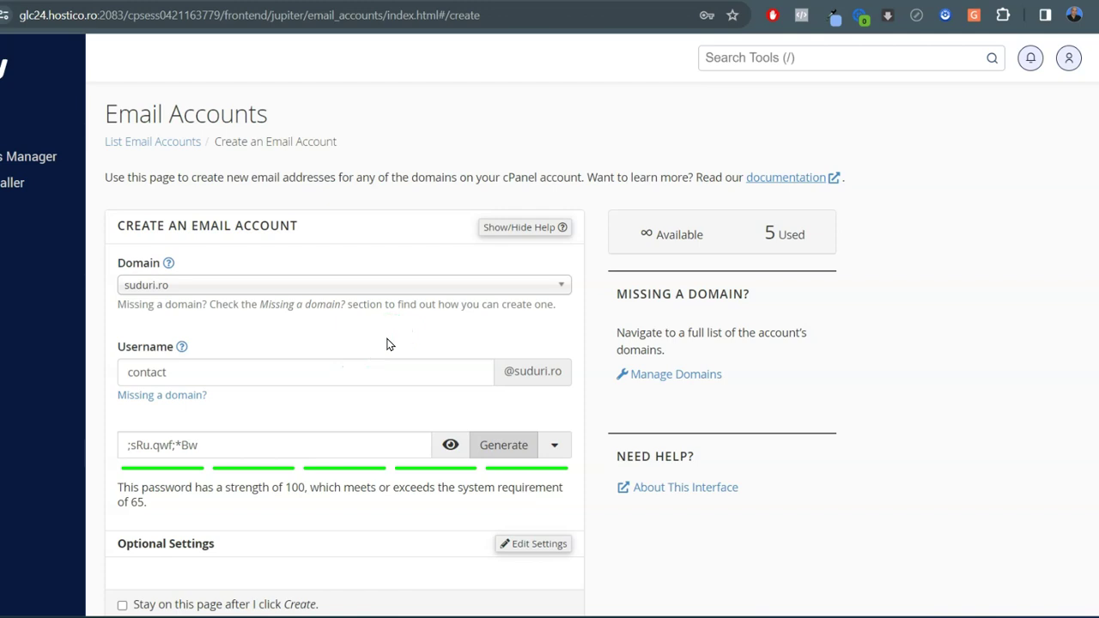
{"action": "scroll", "coordinate": [386, 345], "scroll_direction": "down", "scroll_amount": 1}
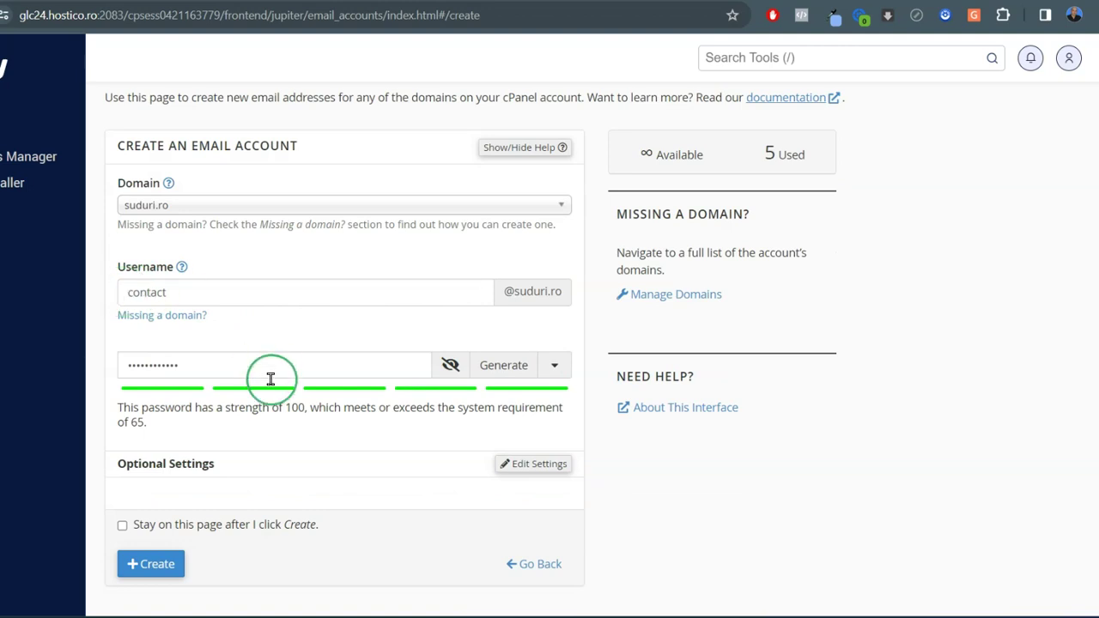
{"action": "scroll", "coordinate": [274, 481], "scroll_direction": "down", "scroll_amount": 1}
{"action": "left_click", "coordinate": [153, 509]}
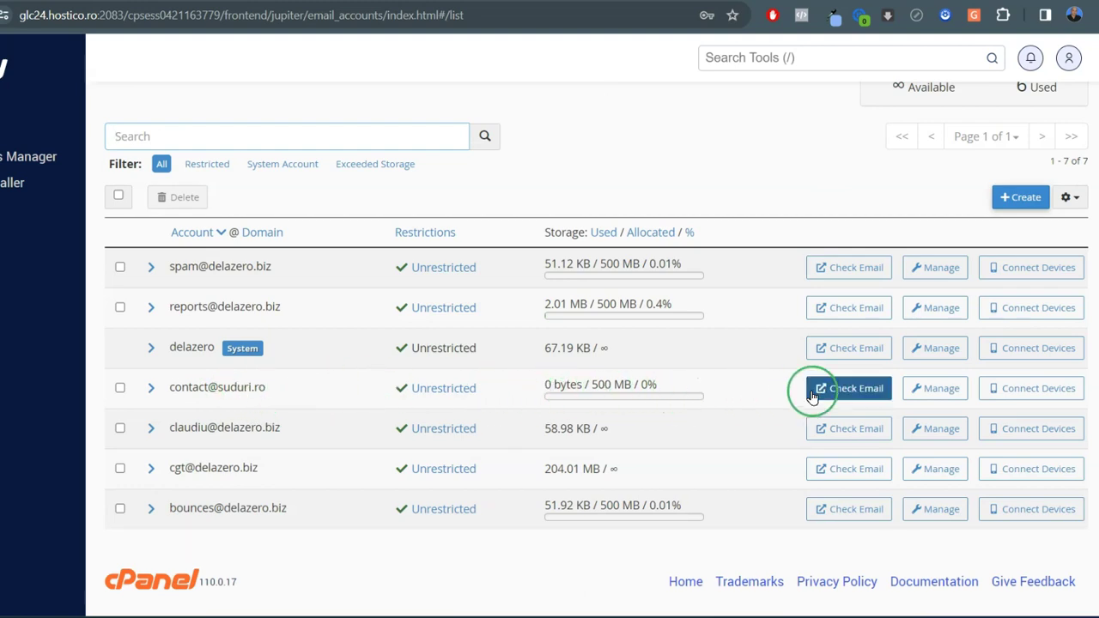
Open the new suduri.ro account in Roundcube, set to open the inbox on every login
{"action": "left_click", "coordinate": [859, 391]}
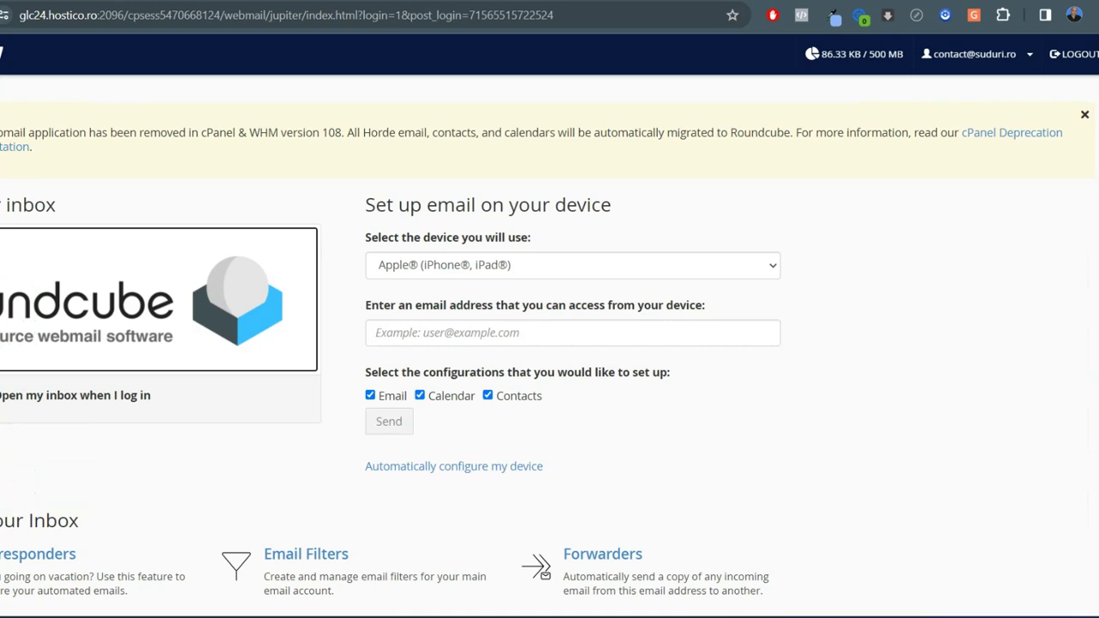
{"action": "left_click", "coordinate": [35, 296]}
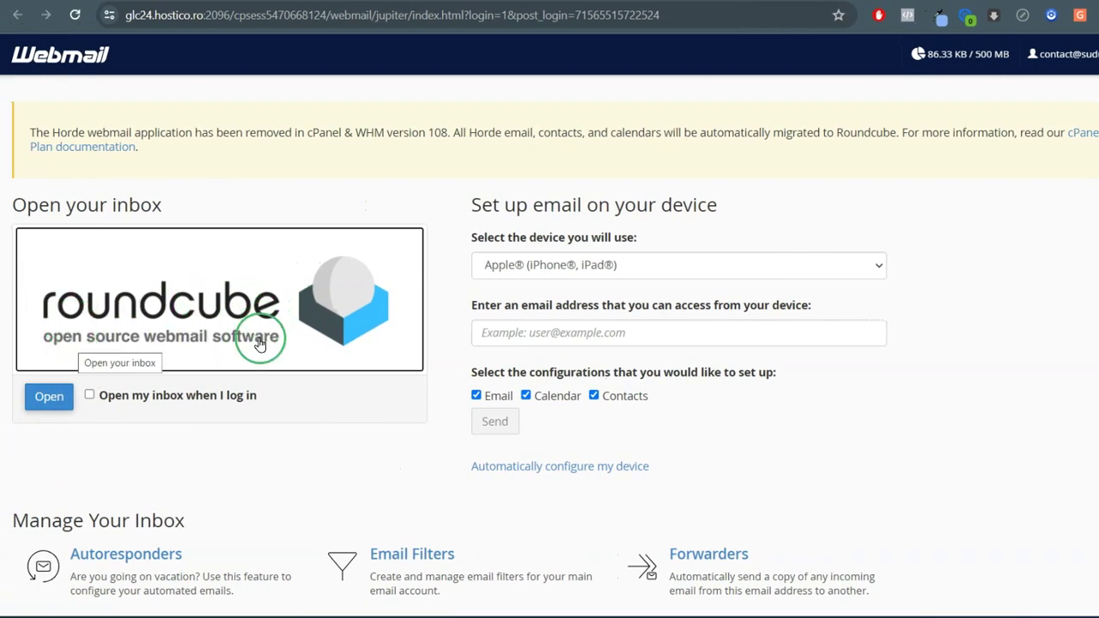
{"action": "left_click", "coordinate": [89, 396]}
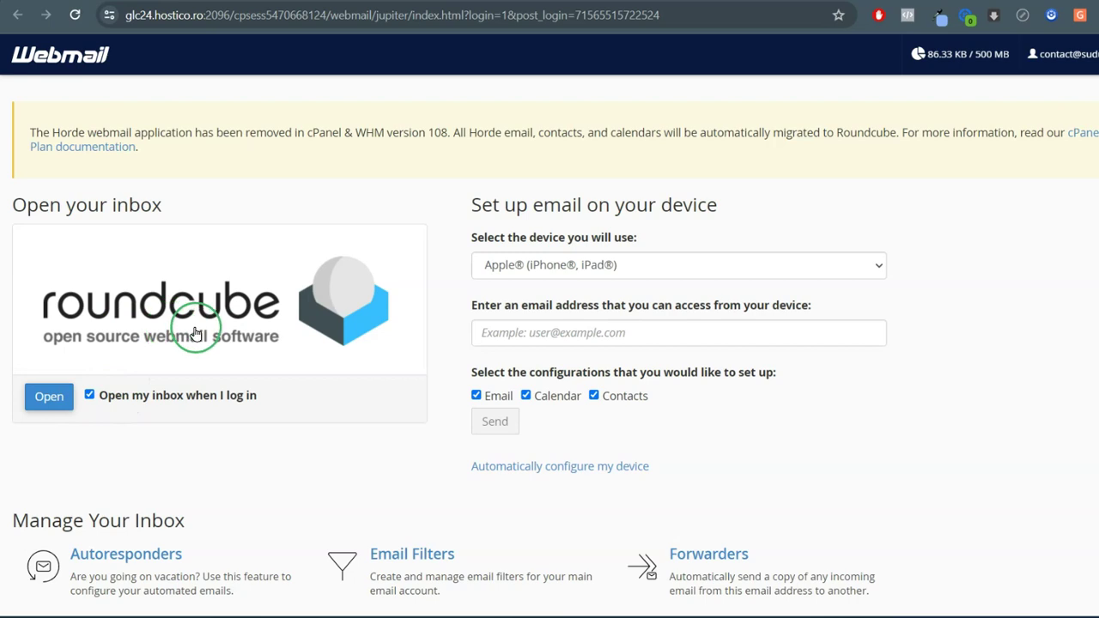
{"action": "left_click", "coordinate": [50, 400]}
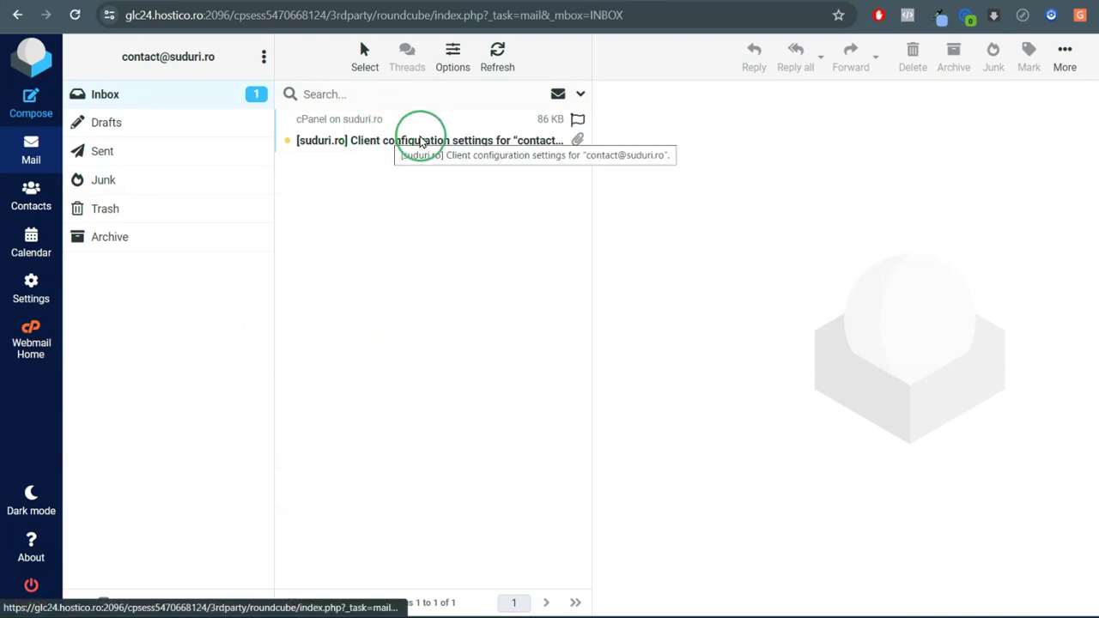
Read the '[suduri.ro] Client configuration settings' message: mail.suduri.ro, IMAP 993, POP3 995, SMTP 465
{"action": "left_click", "coordinate": [434, 139]}
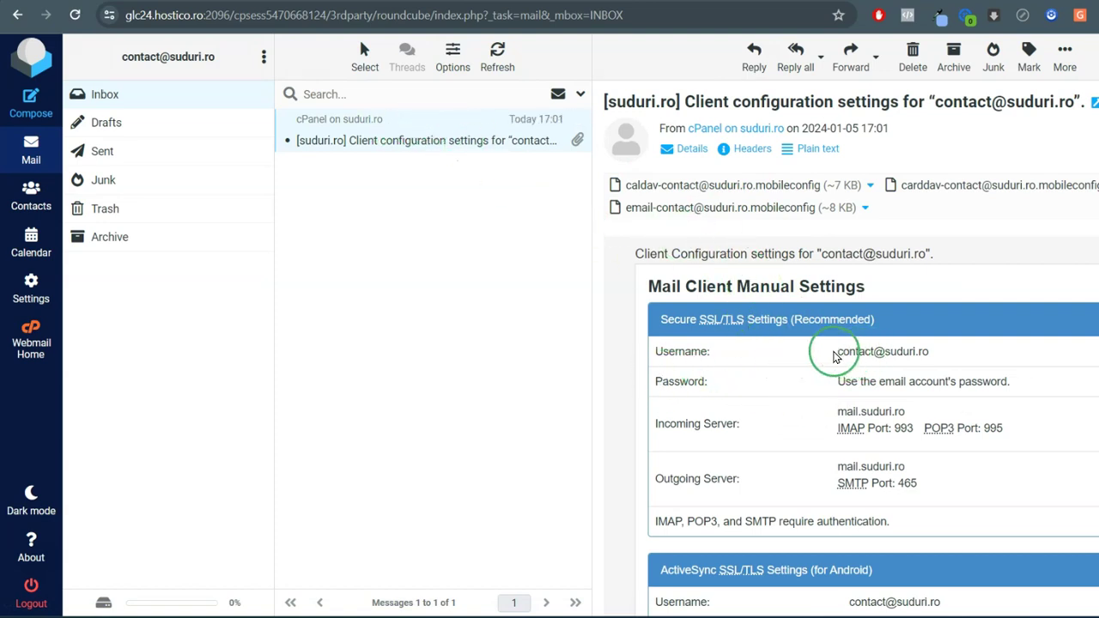
{"action": "left_click_drag", "start_coordinate": [927, 352], "coordinate": [832, 359]}
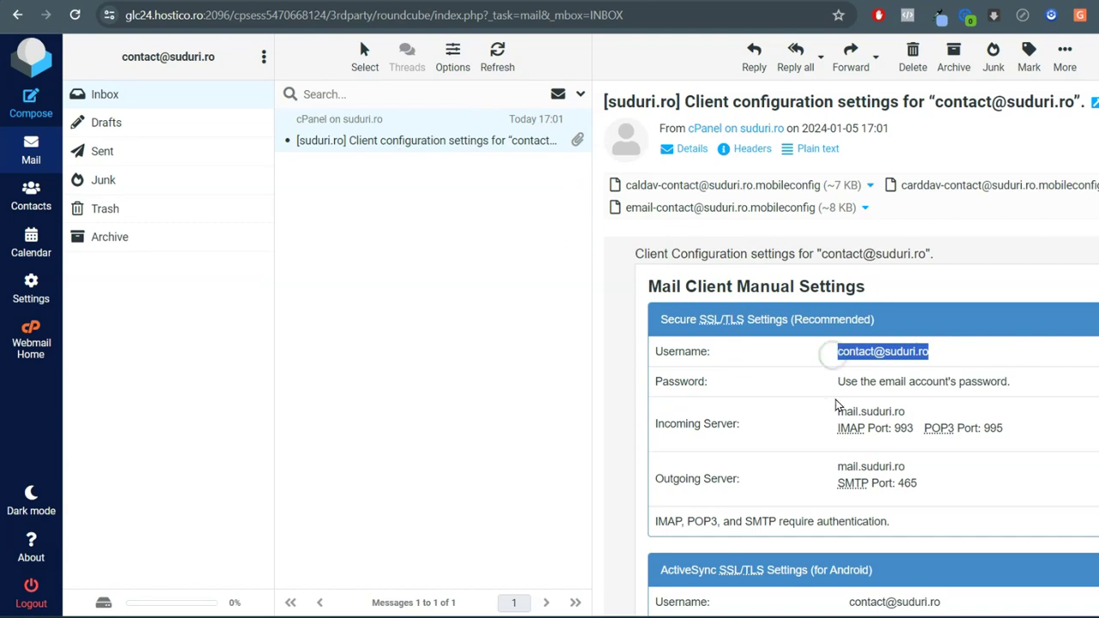
{"action": "scroll", "coordinate": [824, 389], "scroll_direction": "down", "scroll_amount": 5}
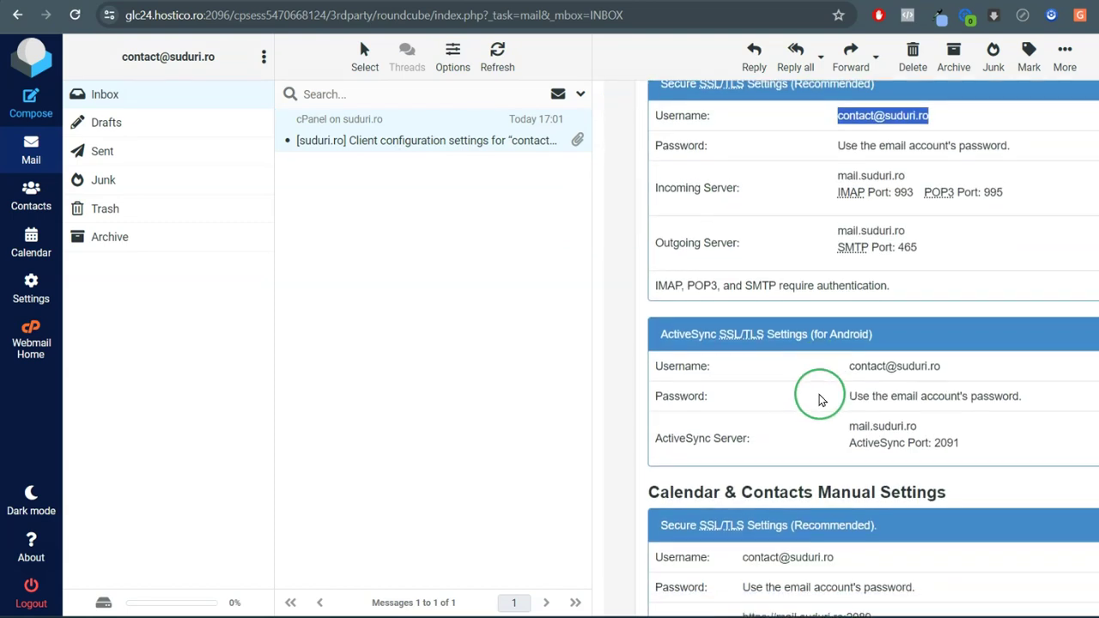
{"action": "scroll", "coordinate": [867, 410], "scroll_direction": "down", "scroll_amount": 1}
{"action": "scroll", "coordinate": [871, 412], "scroll_direction": "up", "scroll_amount": 6}
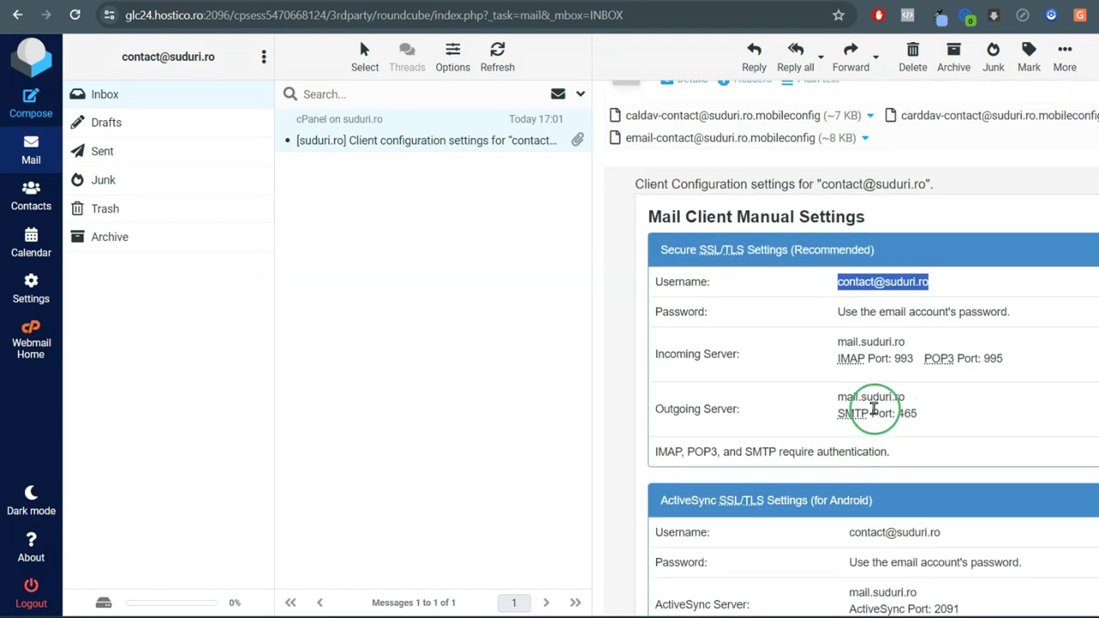
{"action": "left_click", "coordinate": [607, 228]}
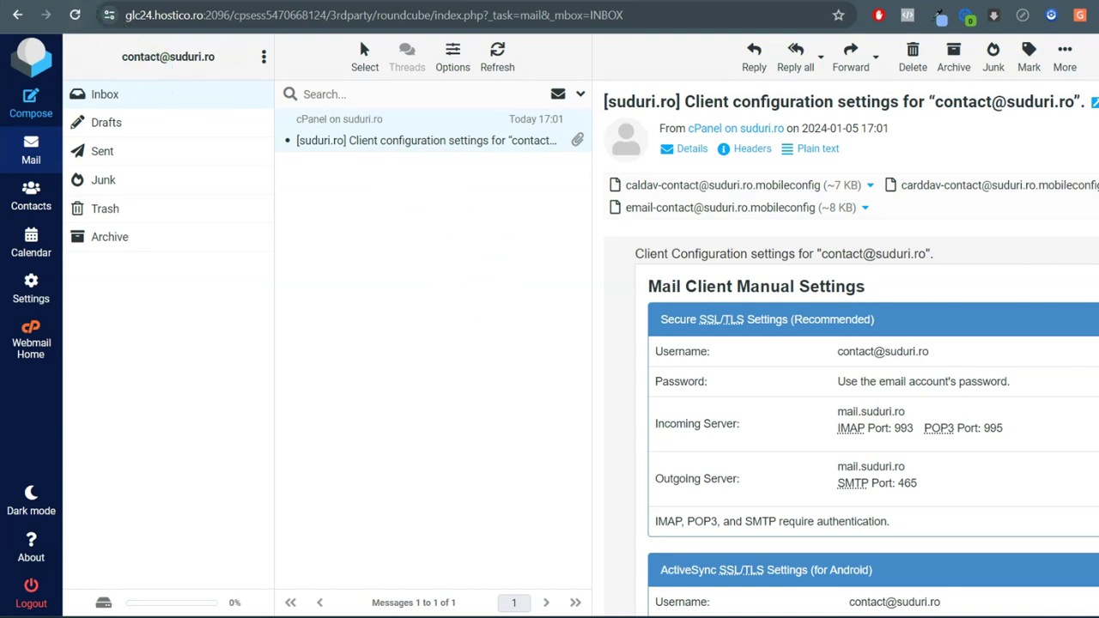
In Gmail, address a message to the new suduri.ro mailbox with subject 'Test'
{"action": "left_click", "coordinate": [125, 1]}
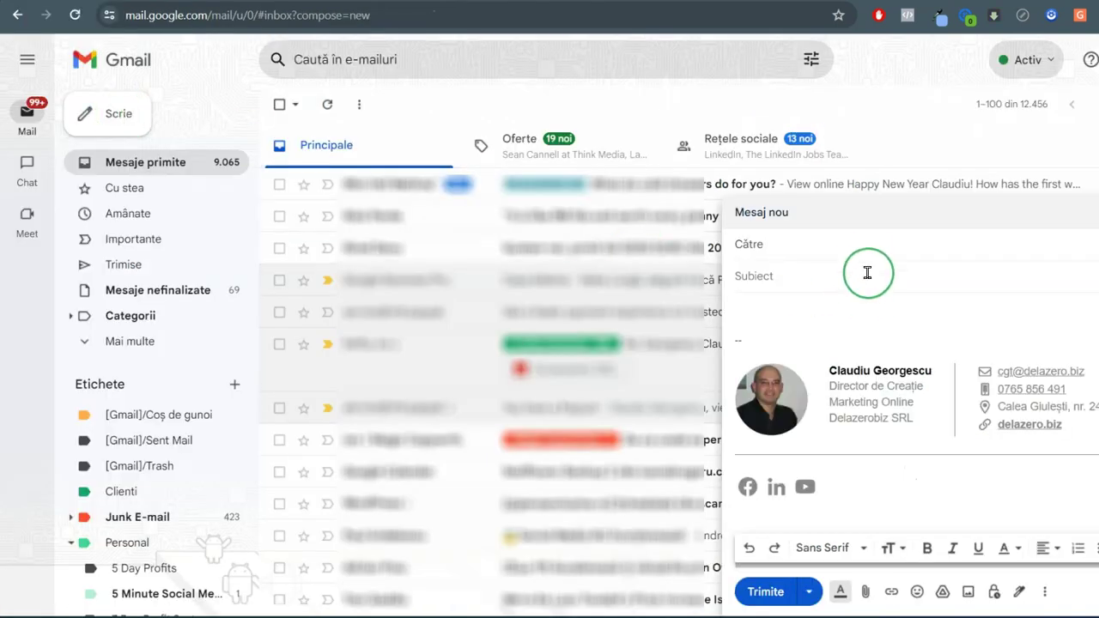
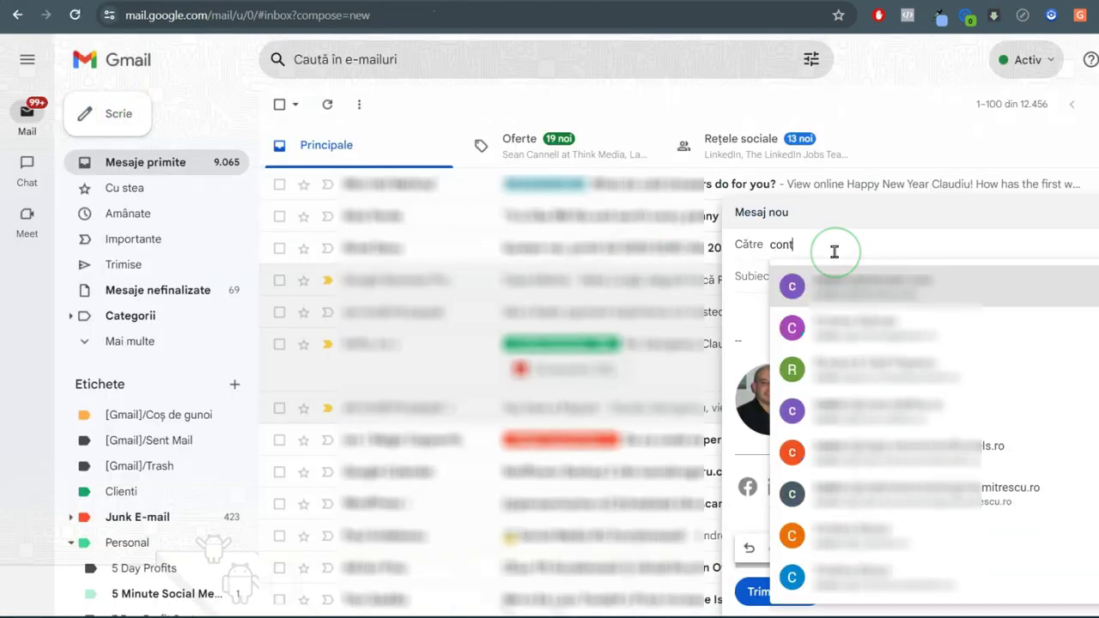
{"action": "left_click", "coordinate": [822, 284]}
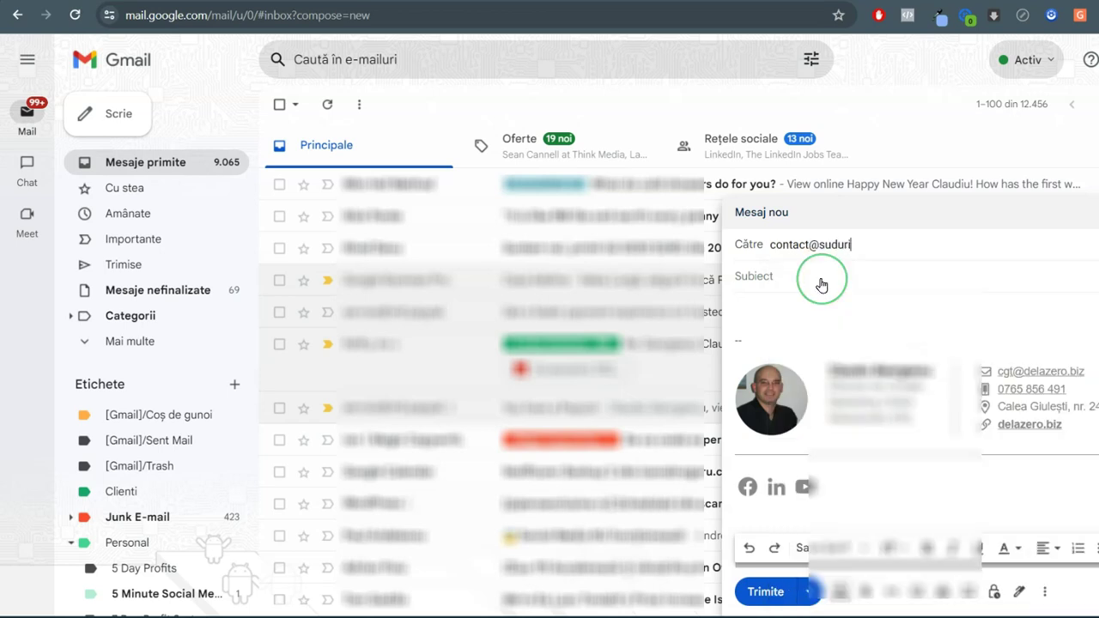
{"action": "left_click", "coordinate": [754, 271]}
{"action": "type", "text": "Test"}
Write the body 'Eamail de test' and 'Acesta este doar un email de test.' and send it
{"action": "left_click", "coordinate": [754, 307]}
{"action": "type", "text": "Ea"}
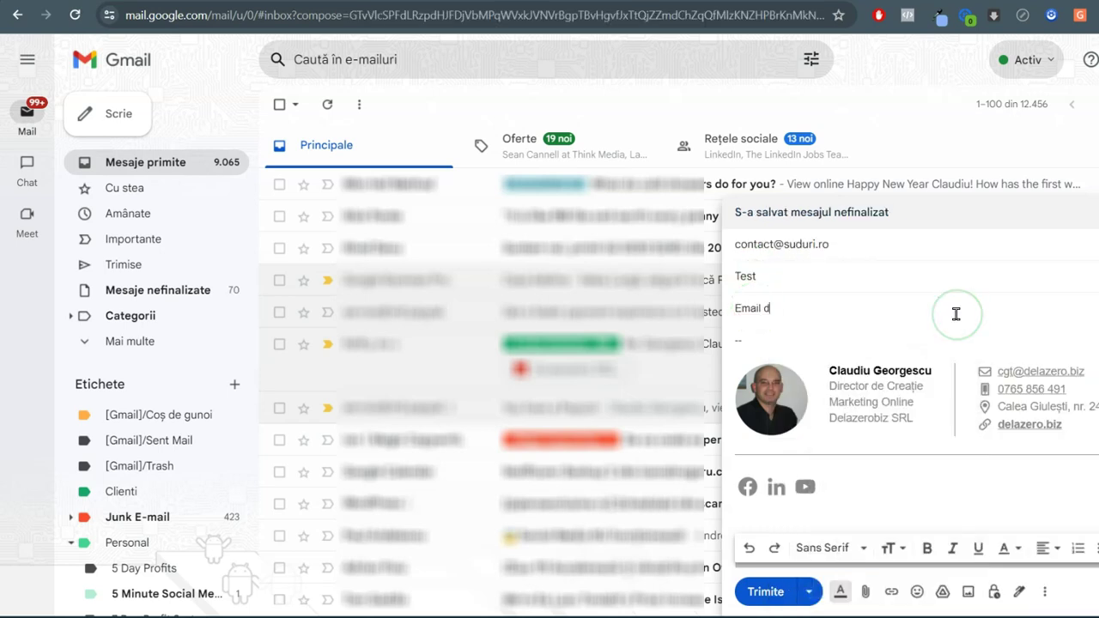
{"action": "type", "text": "mail de test"}
{"action": "key", "text": "Return"}
{"action": "type", "text": "Acesta este do"}
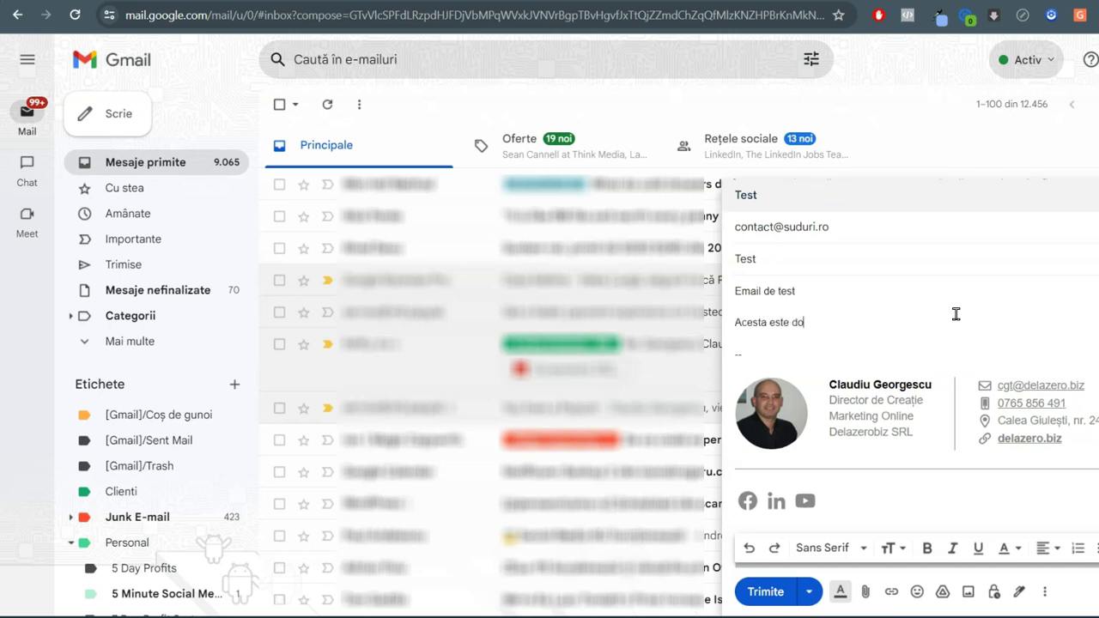
{"action": "type", "text": "ar un email de test."}
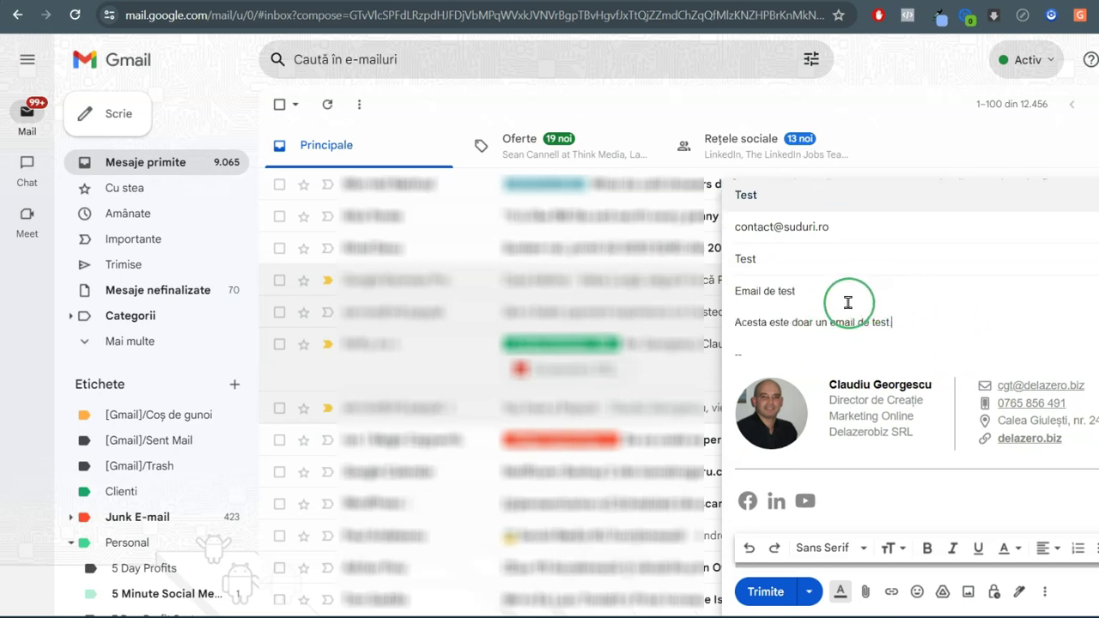
{"action": "left_click", "coordinate": [766, 592]}
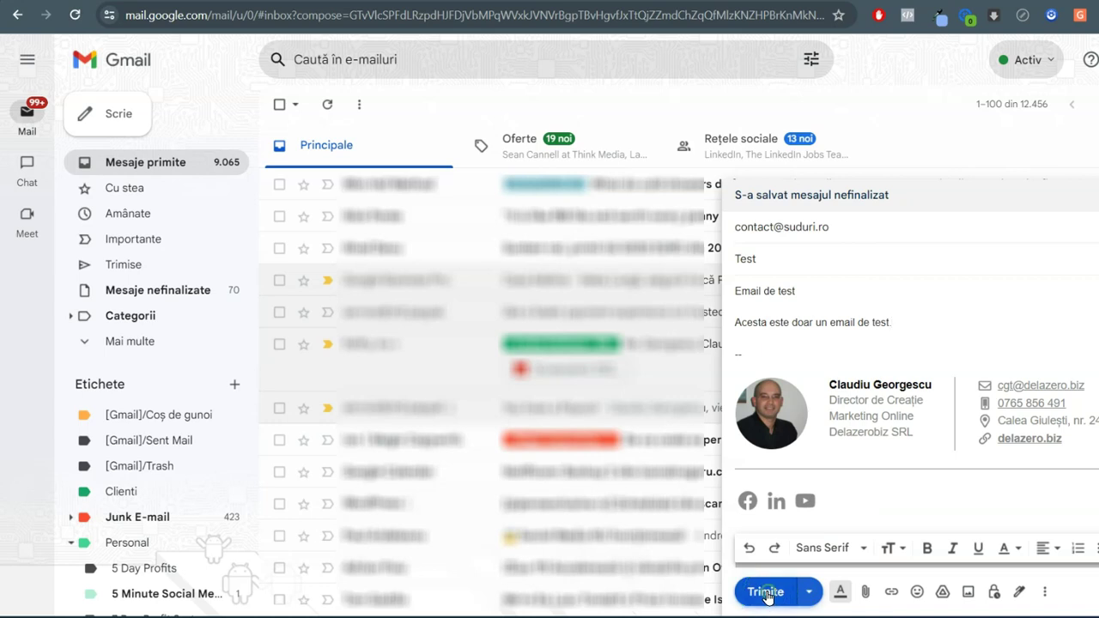
{"action": "left_click", "coordinate": [107, 577]}
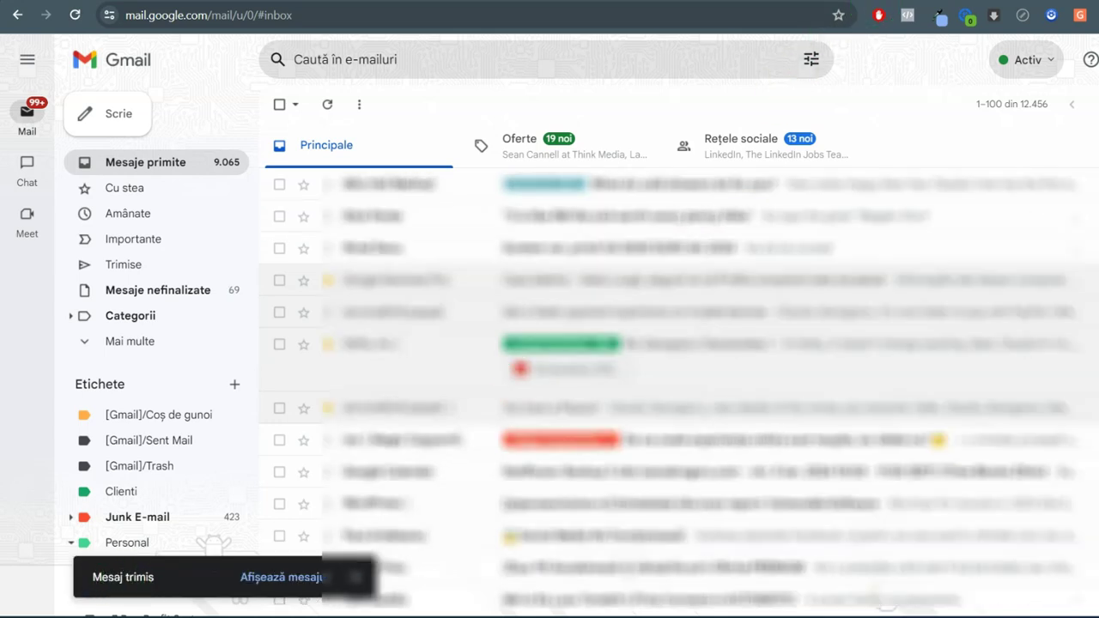
{"action": "left_click", "coordinate": [217, 139]}
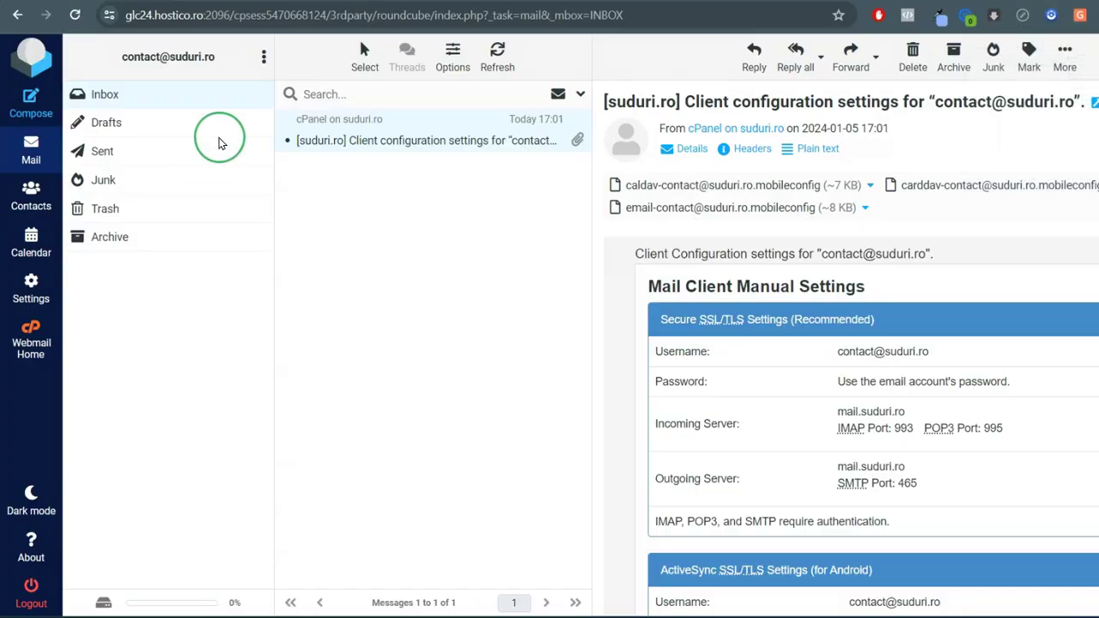
Reload the Roundcube inbox, open the arrived Test message and allow its remote images
{"action": "left_click", "coordinate": [138, 65]}
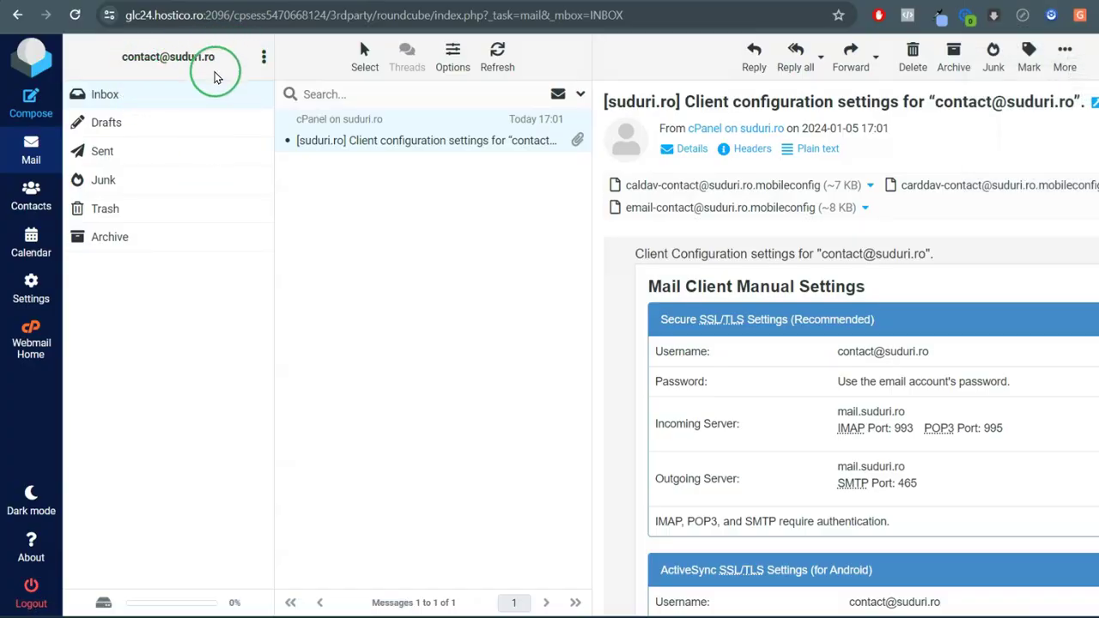
{"action": "left_click", "coordinate": [73, 15]}
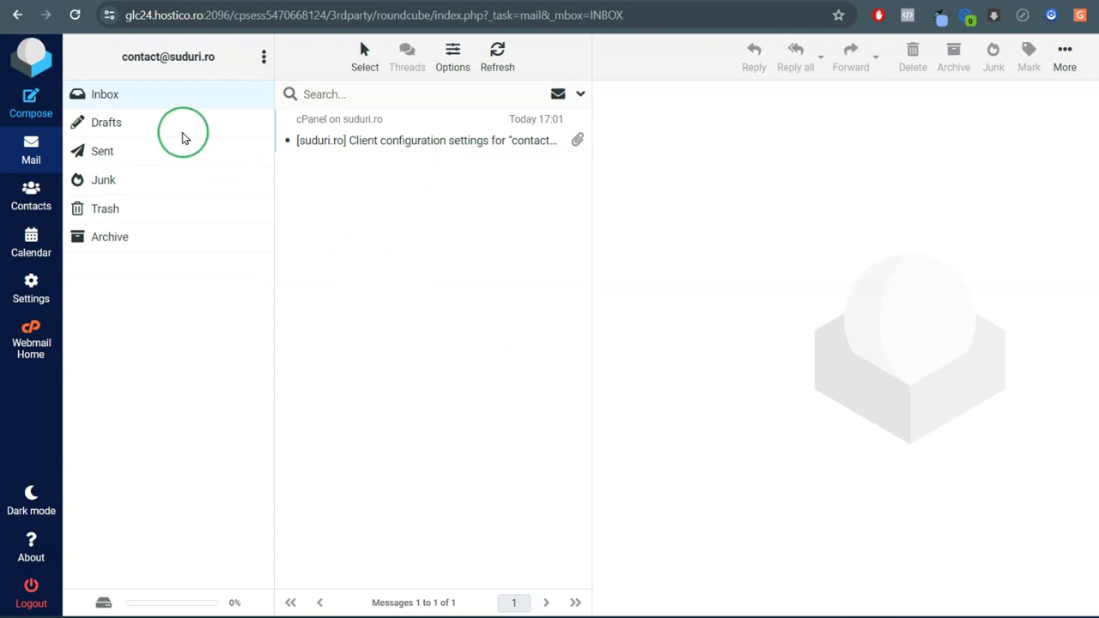
{"action": "left_click", "coordinate": [74, 15]}
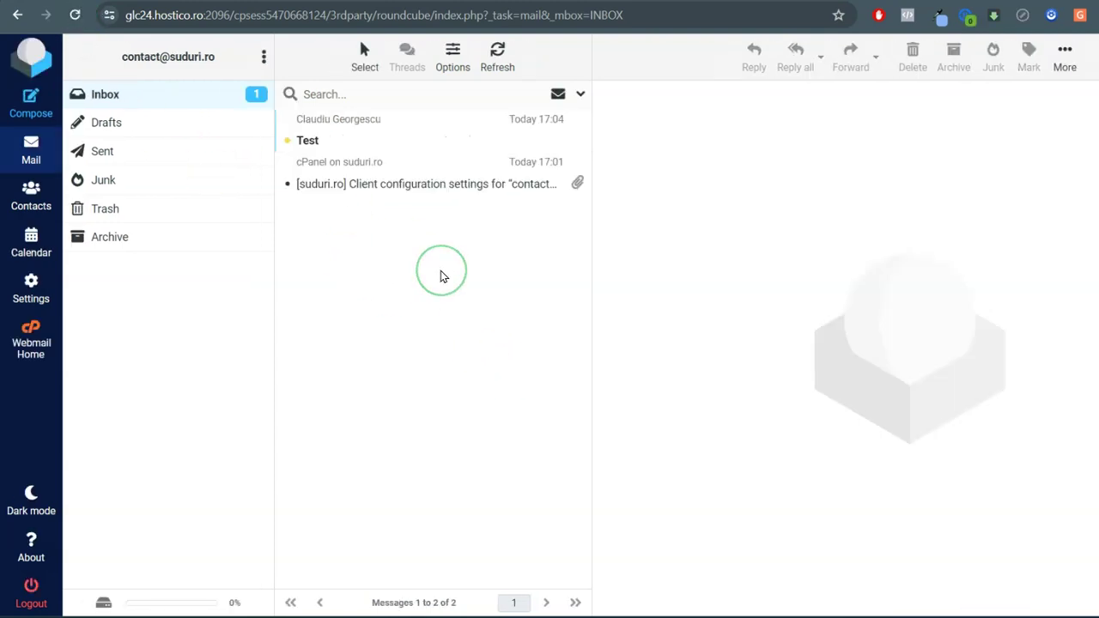
{"action": "left_click", "coordinate": [357, 146]}
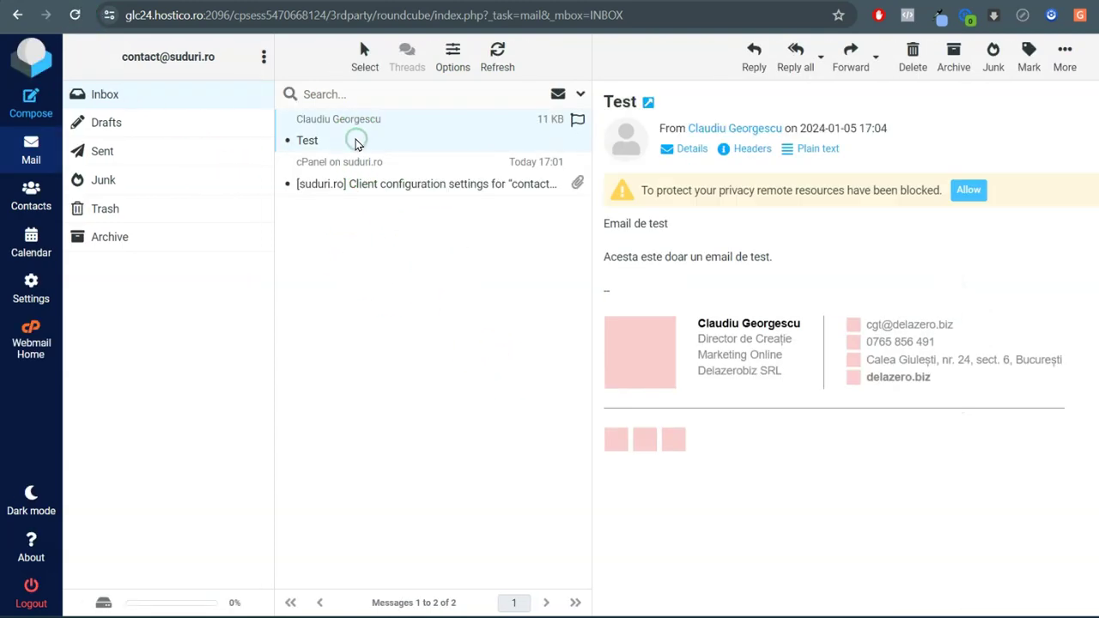
{"action": "left_click", "coordinate": [969, 191]}
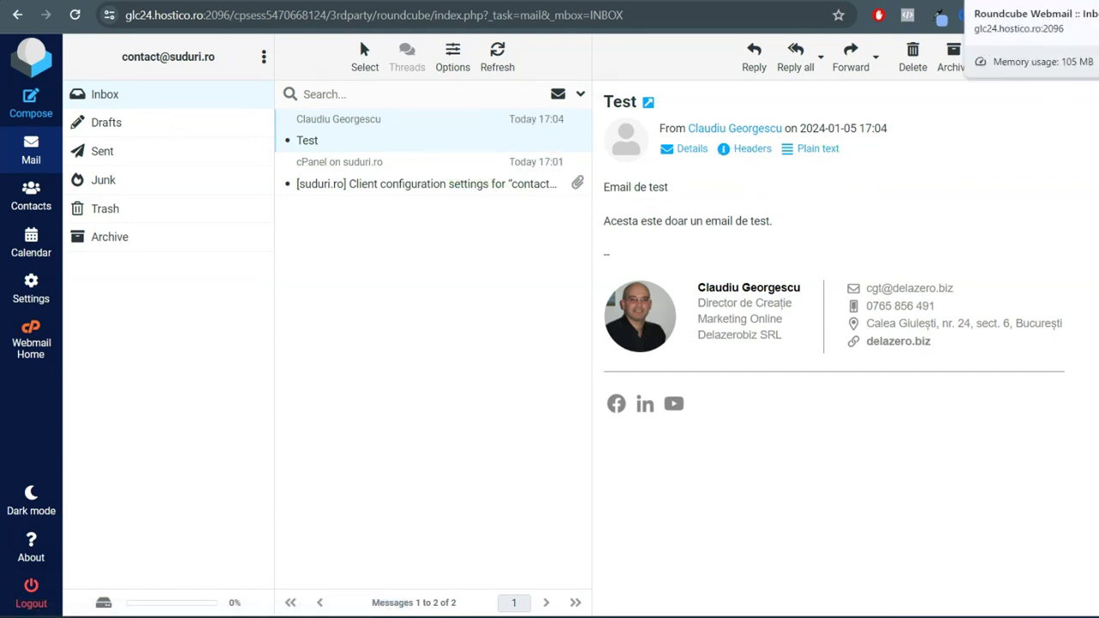
{"action": "left_click", "coordinate": [827, 2]}
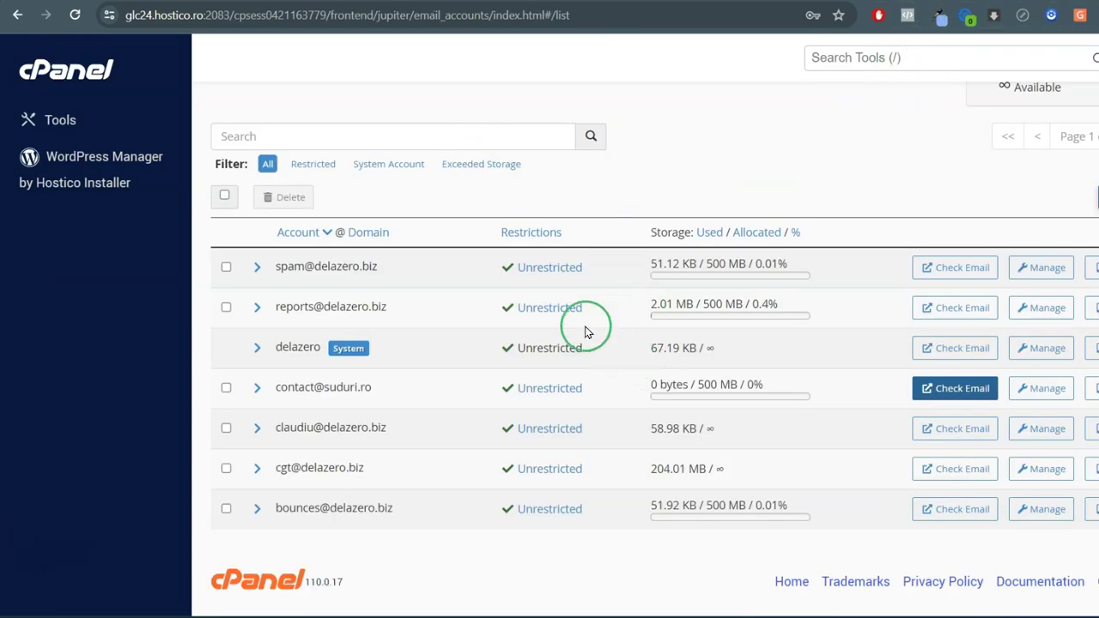
Return to cPanel Email Accounts and open webmail for the suduri.ro account
{"action": "left_click", "coordinate": [97, 73]}
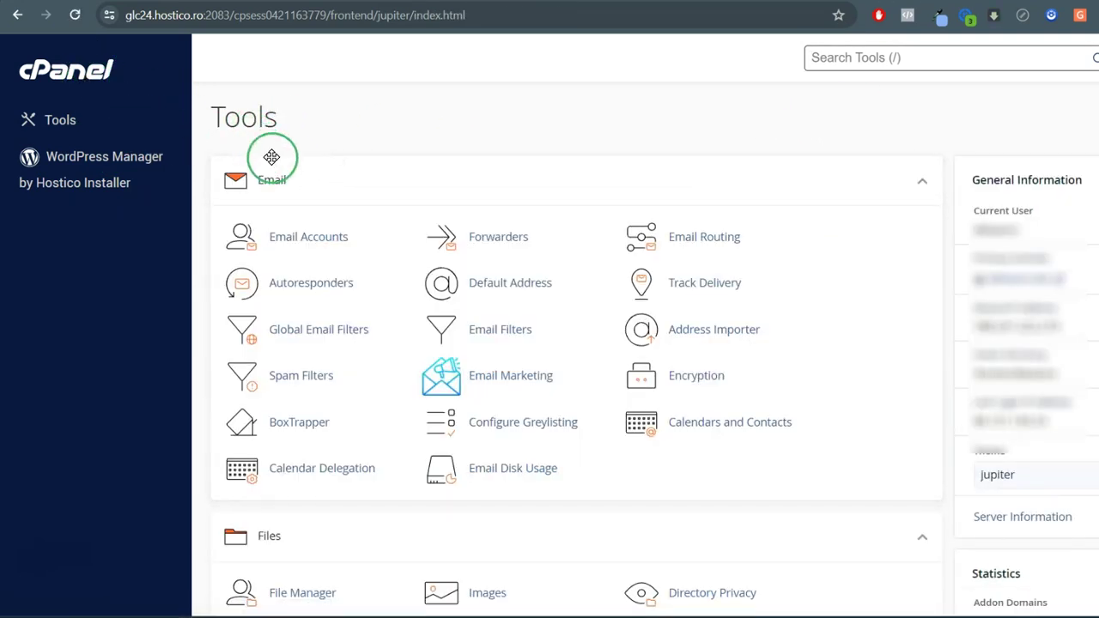
{"action": "left_click", "coordinate": [320, 240]}
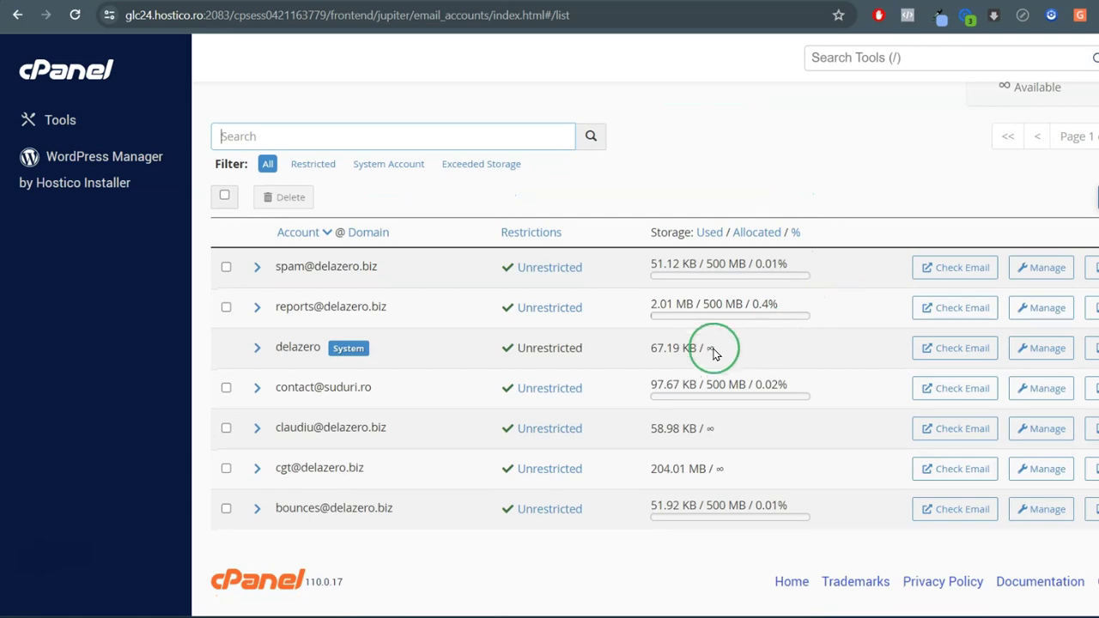
{"action": "left_click", "coordinate": [962, 391]}
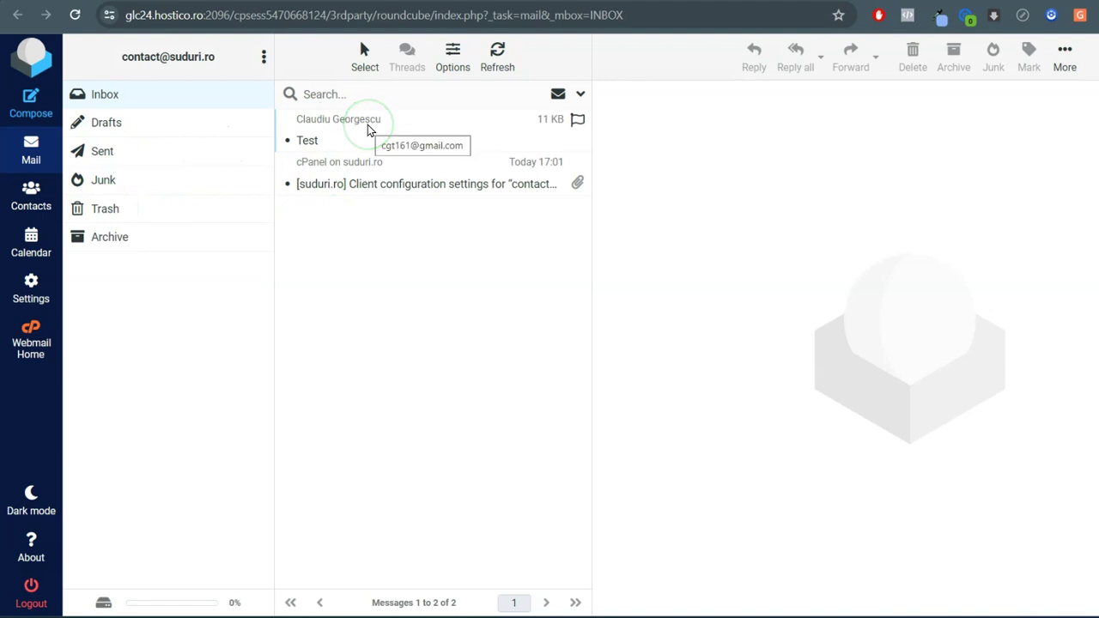
Compose a message to the Gmail address with subject 'Titlu' and body 'Aici scriu un text.'
{"action": "left_click", "coordinate": [31, 102]}
{"action": "left_click", "coordinate": [220, 133]}
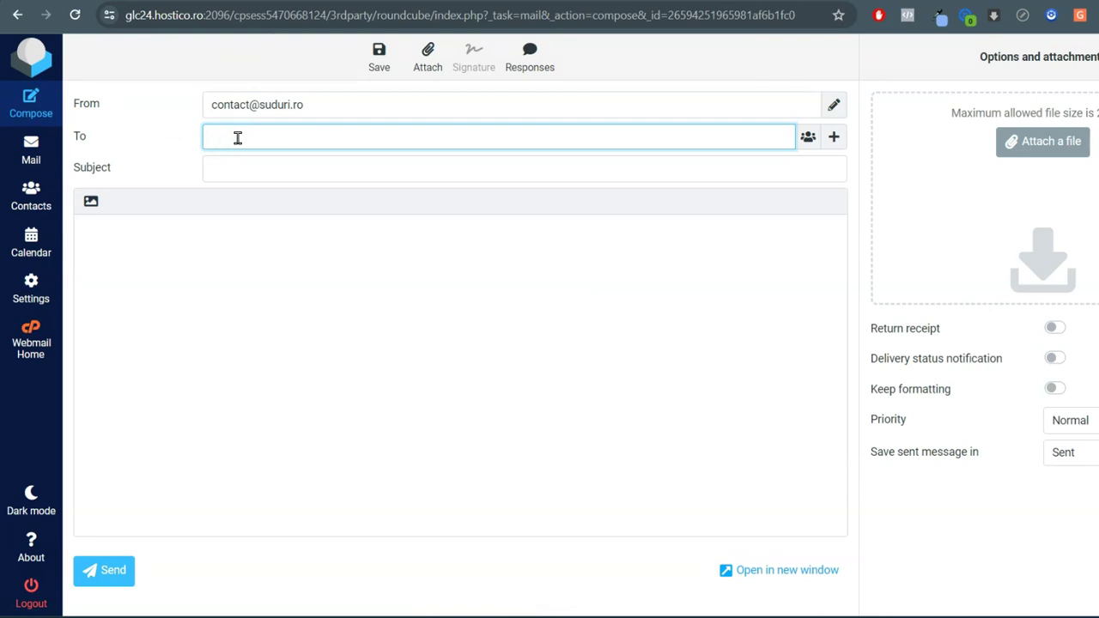
{"action": "left_click", "coordinate": [268, 170]}
{"action": "type", "text": "Titlu"}
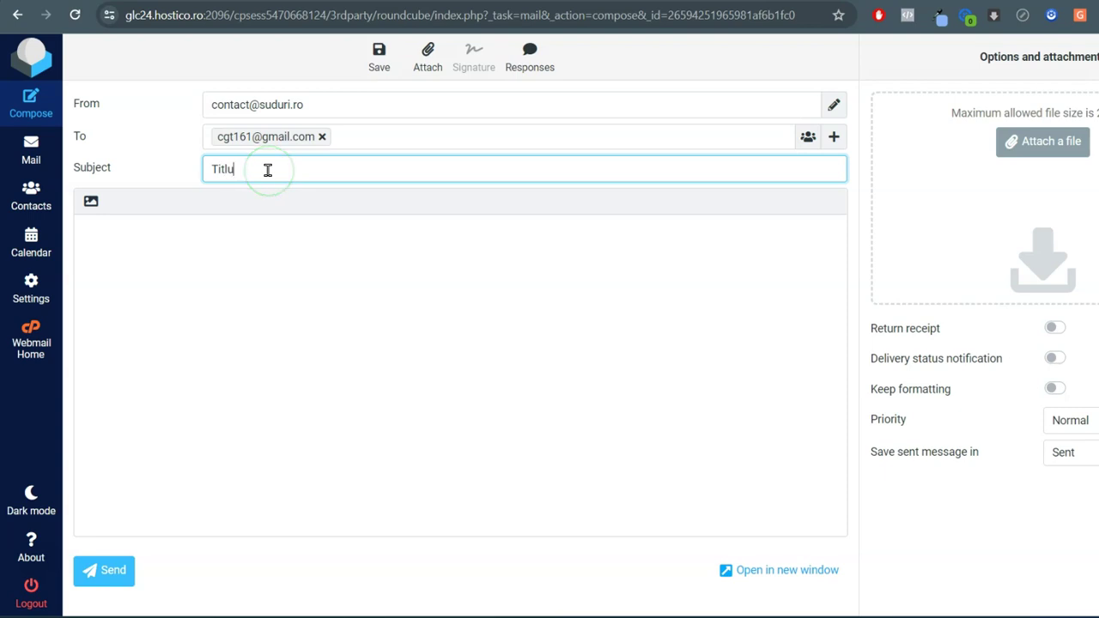
{"action": "left_click", "coordinate": [198, 248]}
{"action": "type", "text": "Aici scriu un text."}
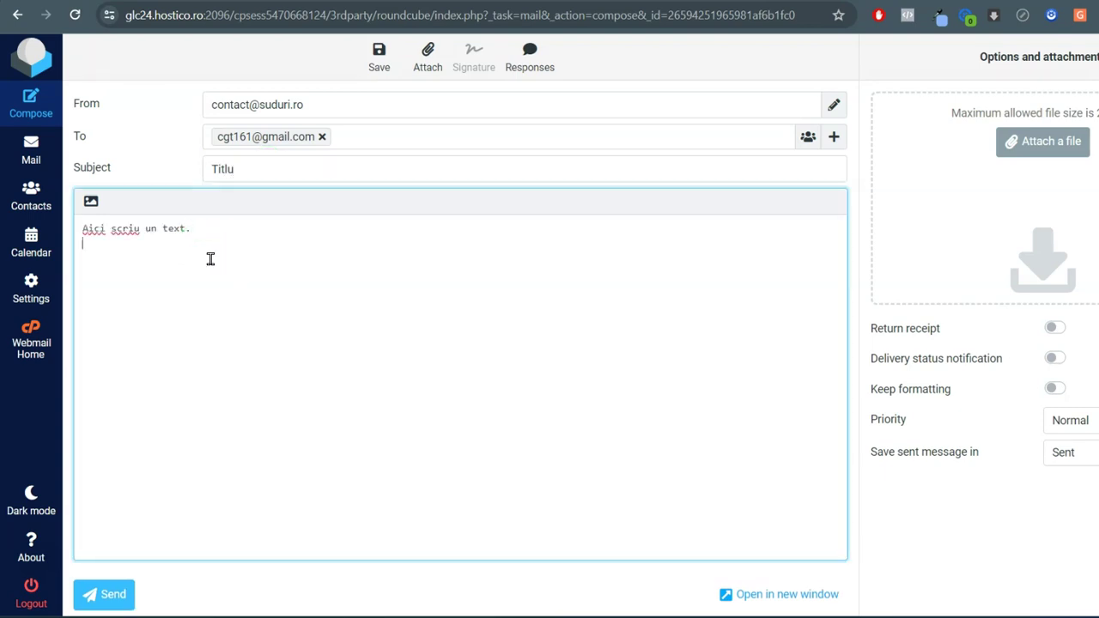
{"action": "left_click", "coordinate": [91, 201]}
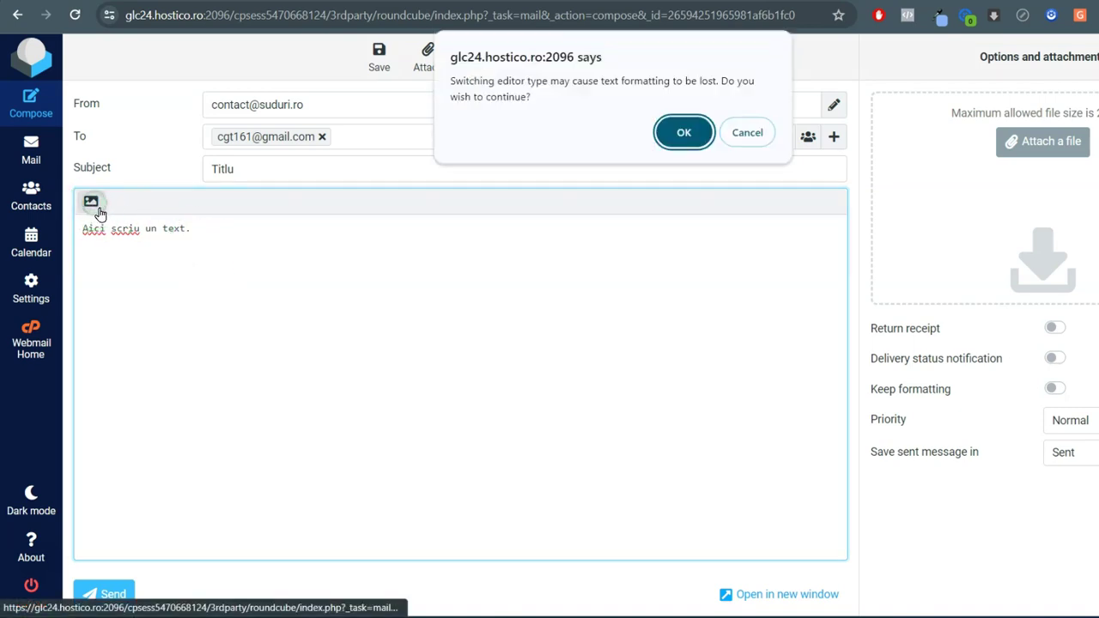
Confirm the HTML editor, make 'scriu' bold and 'text' italic, and add an empty paragraph
{"action": "key", "text": "Return"}
{"action": "left_click", "coordinate": [204, 227]}
{"action": "left_click", "coordinate": [173, 205]}
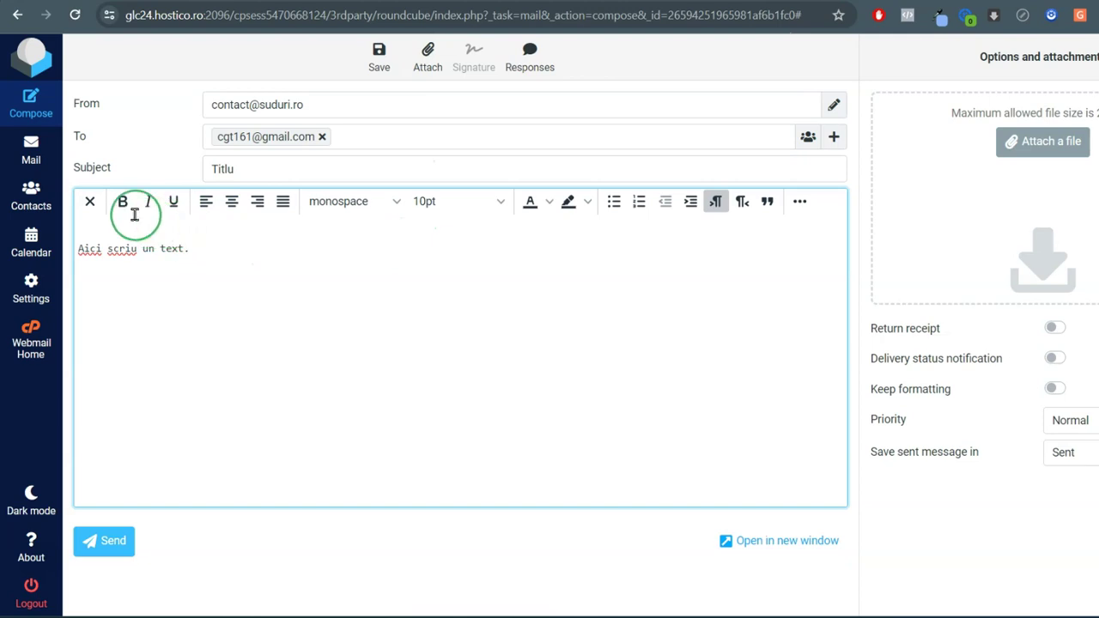
{"action": "double_click", "coordinate": [125, 250]}
{"action": "left_click", "coordinate": [124, 205]}
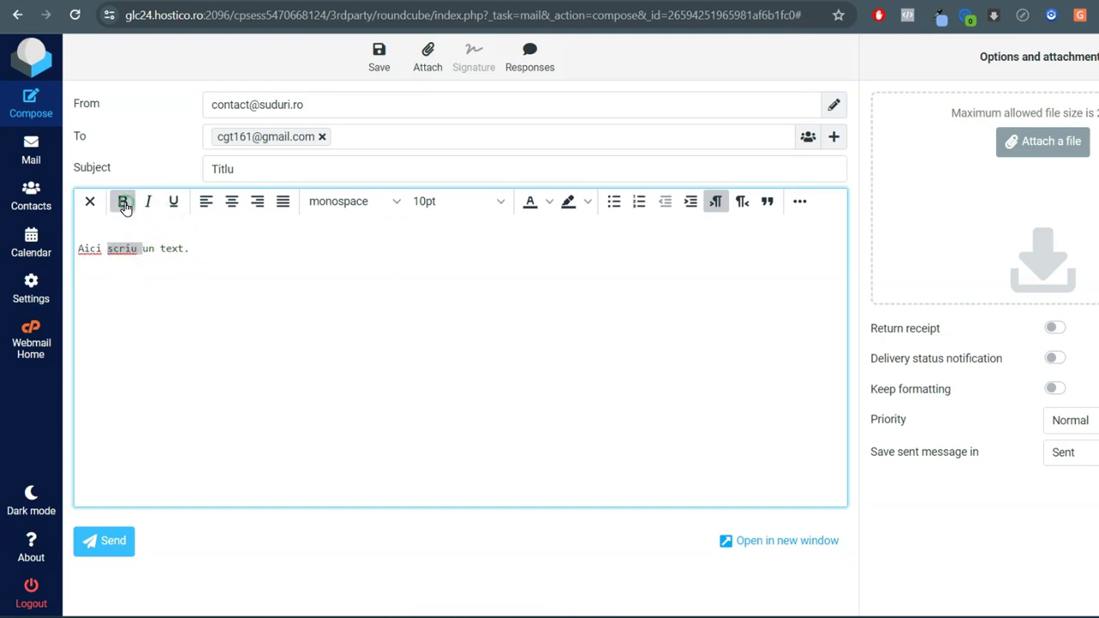
{"action": "double_click", "coordinate": [180, 249]}
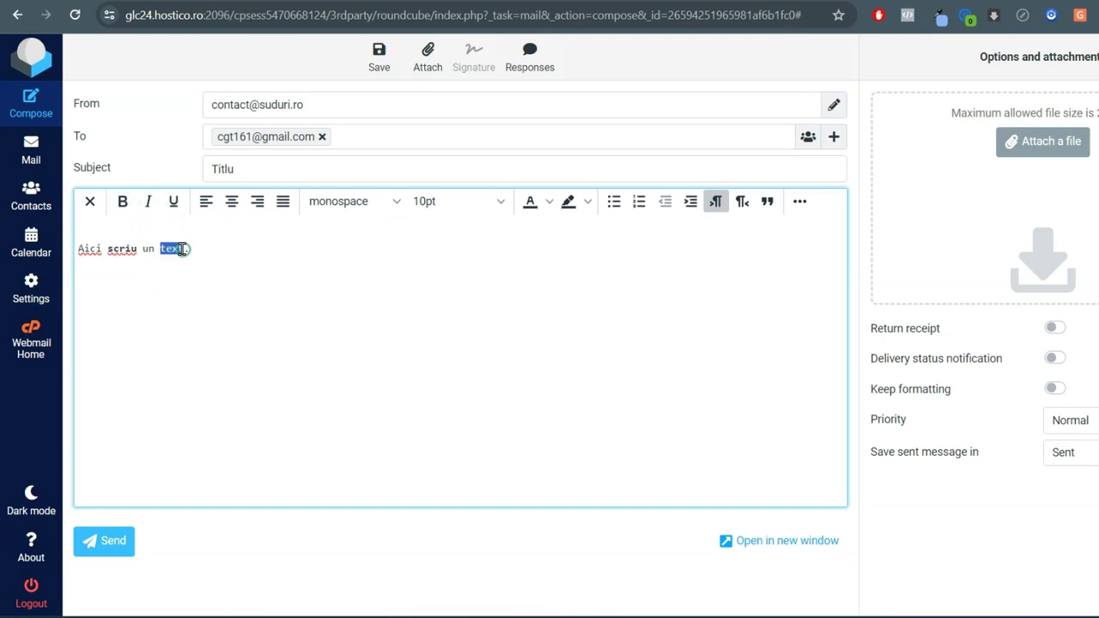
{"action": "left_click", "coordinate": [148, 200]}
{"action": "left_click", "coordinate": [200, 249]}
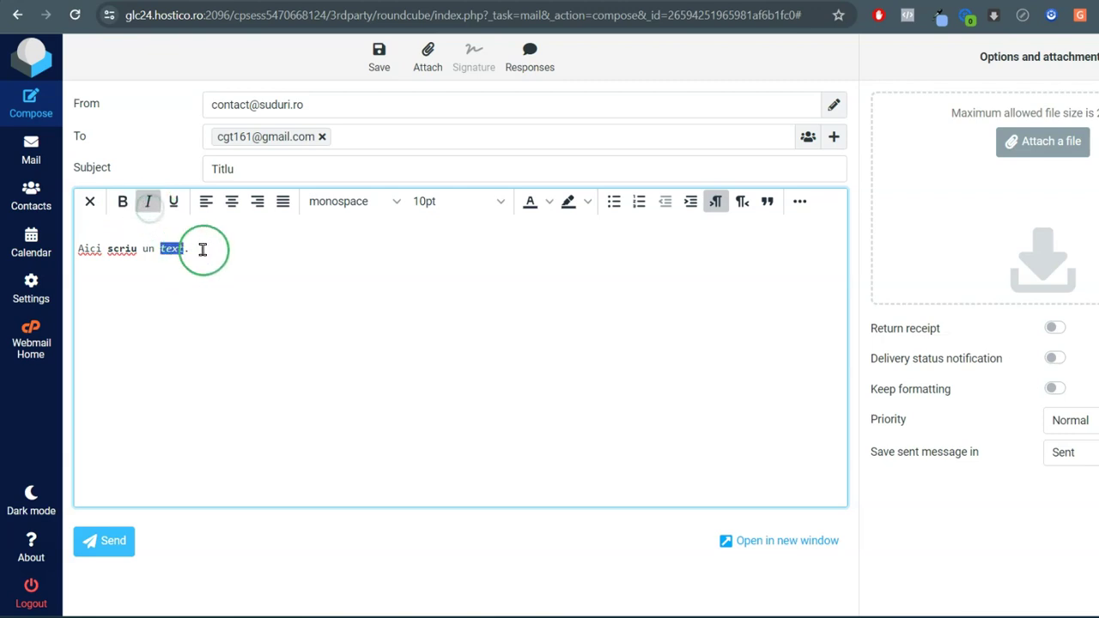
{"action": "key", "text": "Return"}
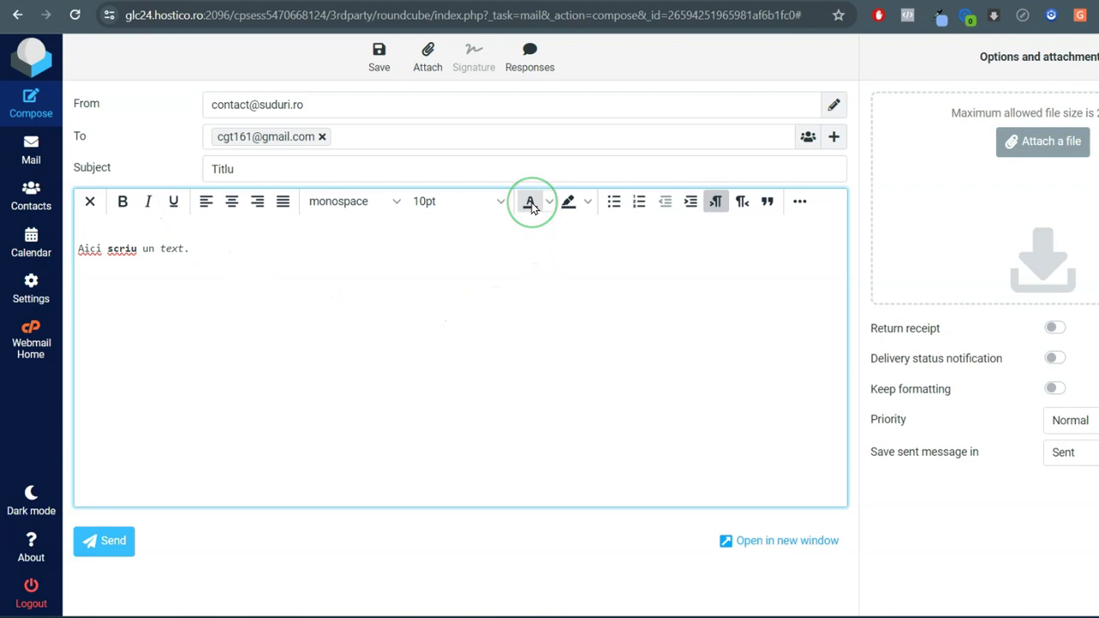
{"action": "left_click", "coordinate": [801, 202]}
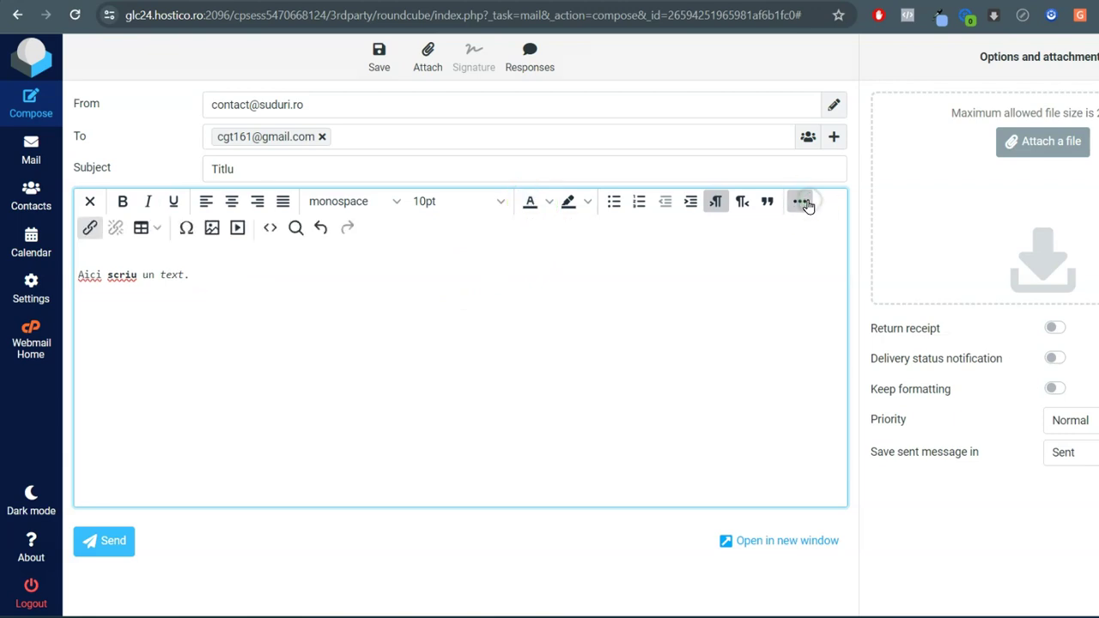
Upload Screenshot 2023-09-15 141235.png and insert it below the message text
{"action": "left_click", "coordinate": [212, 228]}
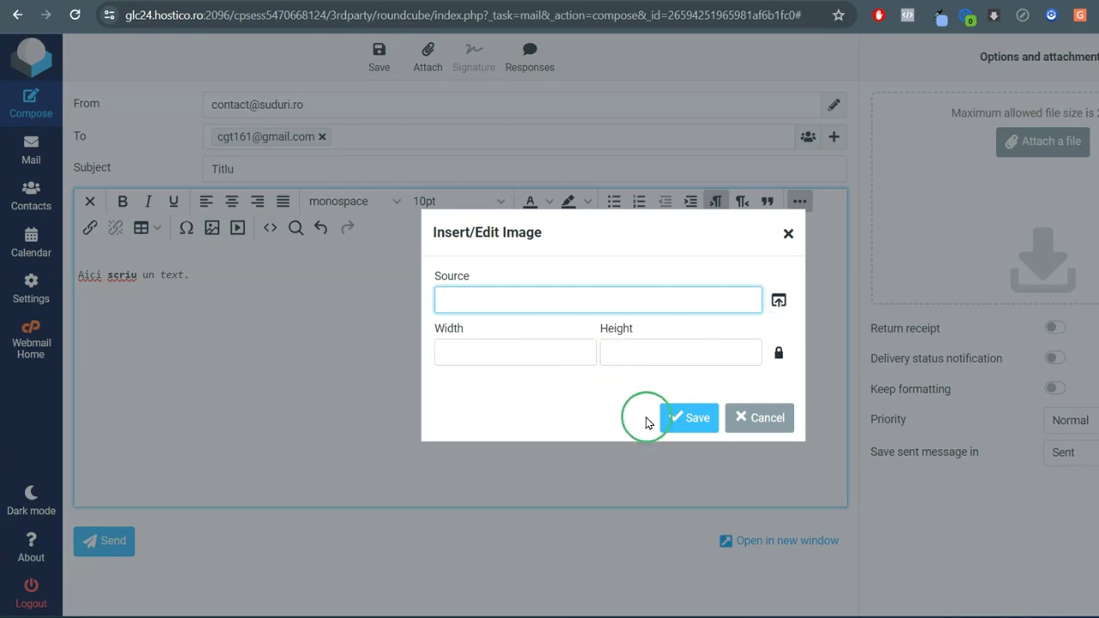
{"action": "left_click", "coordinate": [776, 304]}
{"action": "left_click", "coordinate": [633, 173]}
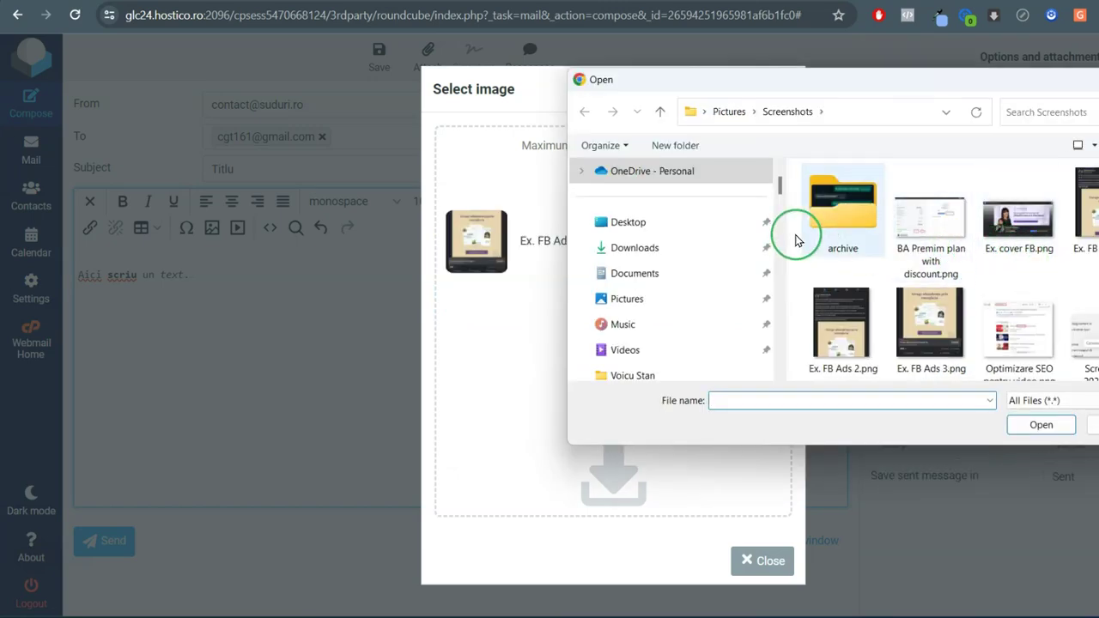
{"action": "scroll", "coordinate": [1079, 269], "scroll_direction": "down", "scroll_amount": 5}
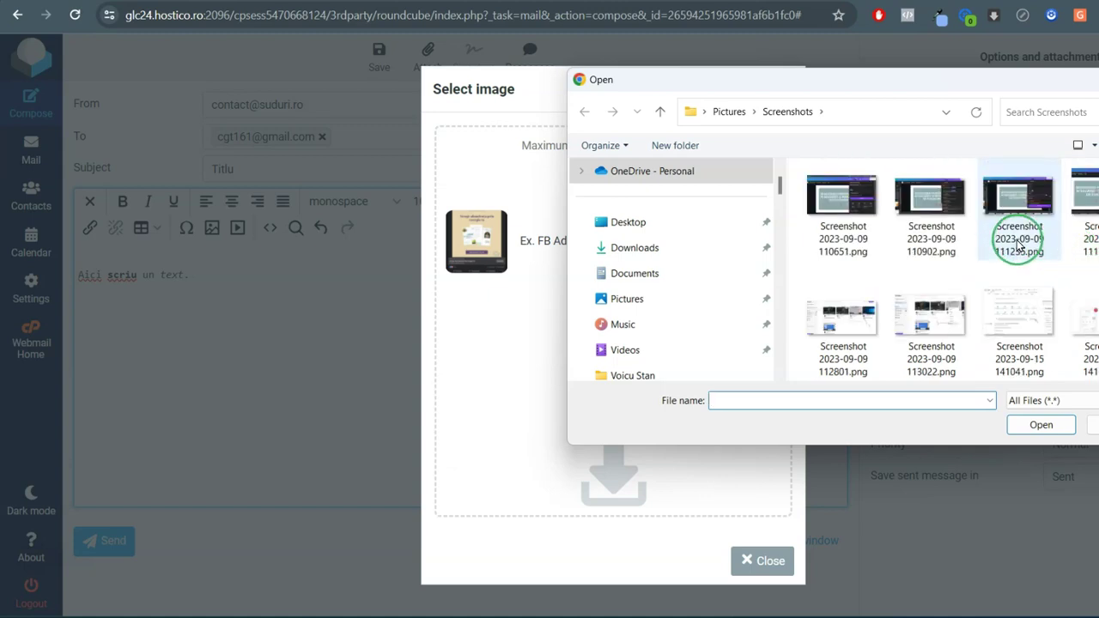
{"action": "double_click", "coordinate": [1096, 323]}
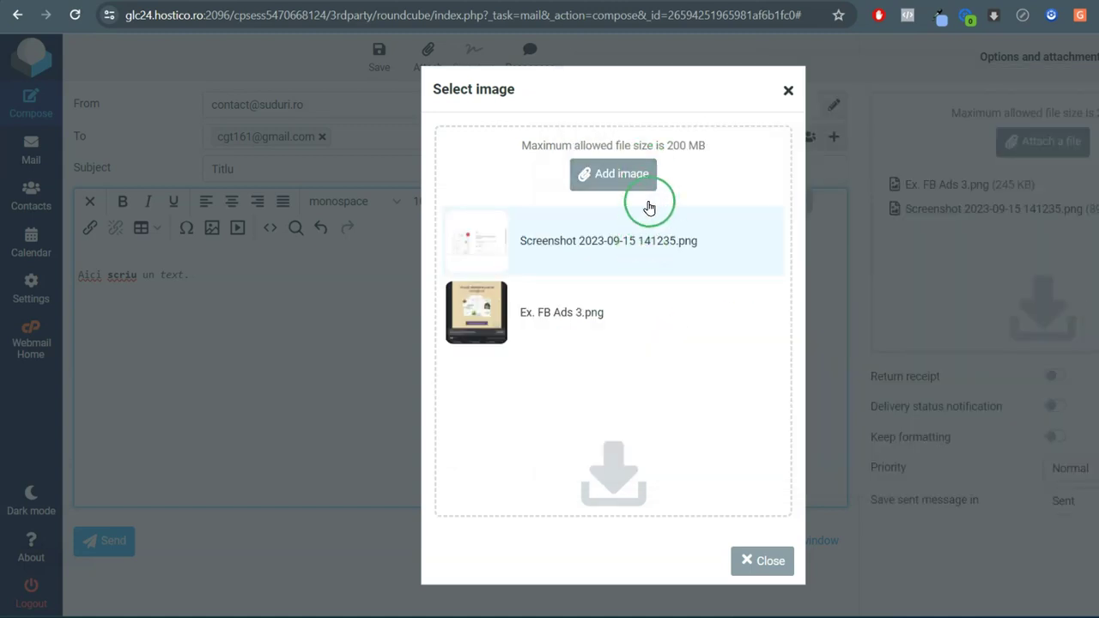
{"action": "left_click", "coordinate": [589, 254]}
Shrink the inserted screenshot down to a small thumbnail
{"action": "scroll", "coordinate": [224, 361], "scroll_direction": "down", "scroll_amount": 5}
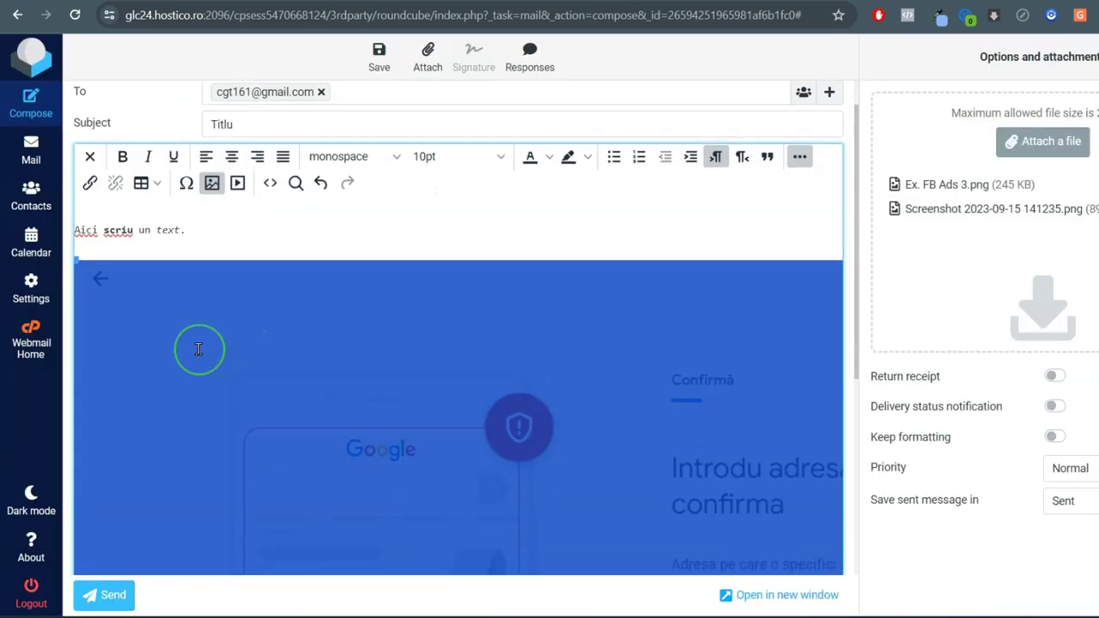
{"action": "left_click_drag", "start_coordinate": [425, 324], "coordinate": [820, 577]}
{"action": "left_click_drag", "start_coordinate": [839, 514], "coordinate": [294, 262]}
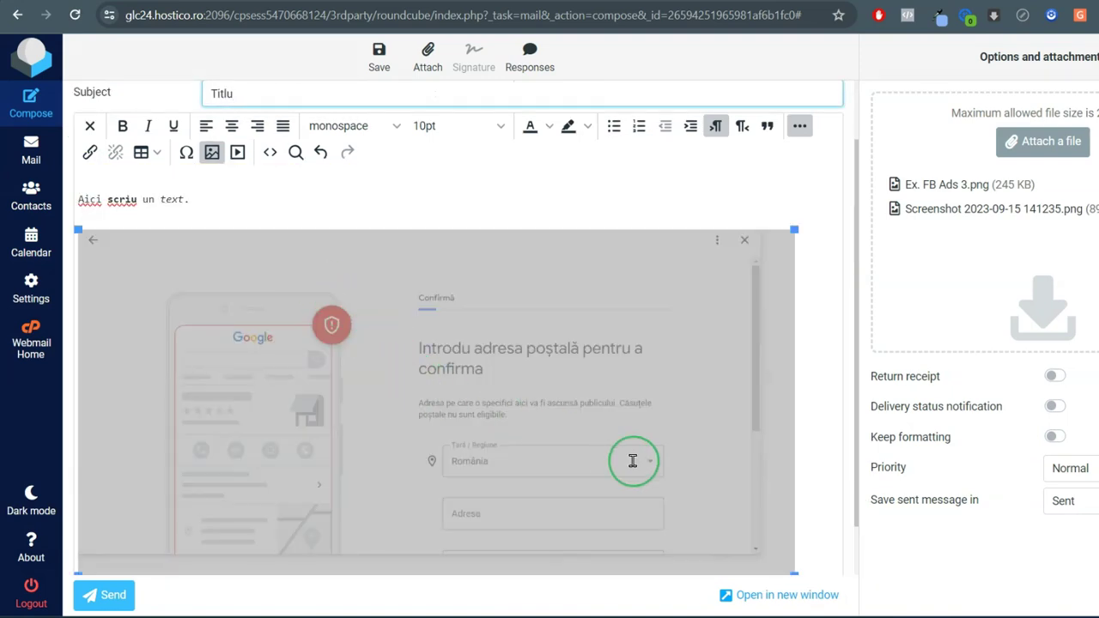
{"action": "left_click_drag", "start_coordinate": [791, 551], "coordinate": [319, 322]}
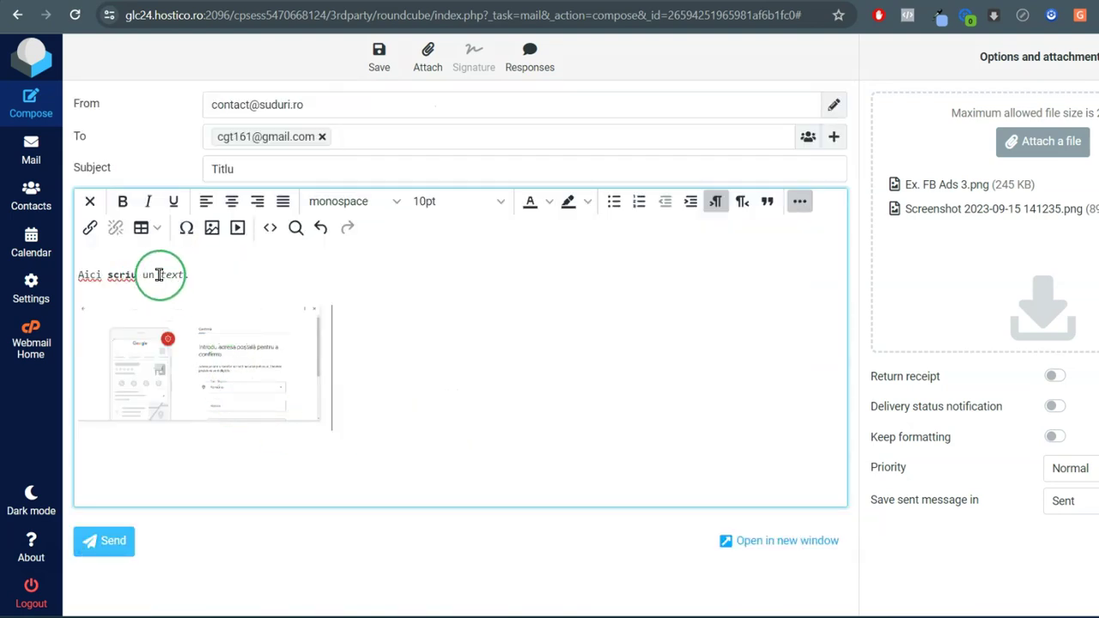
Set the first line of the message to 18pt
{"action": "left_click_drag", "start_coordinate": [196, 268], "coordinate": [83, 275]}
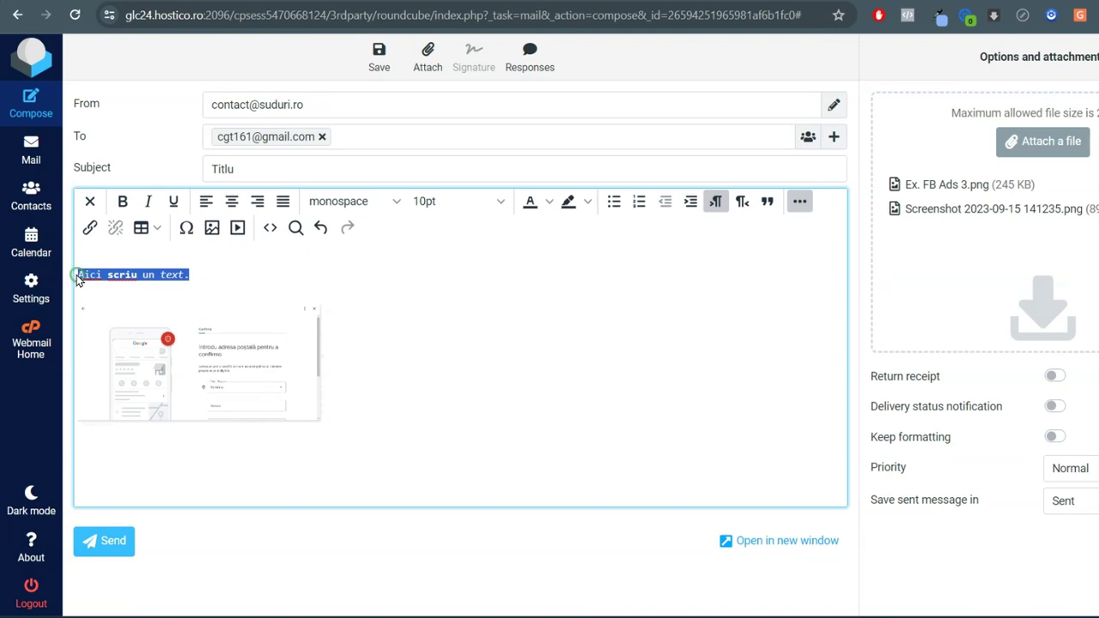
{"action": "left_click", "coordinate": [498, 201]}
{"action": "left_click", "coordinate": [489, 382]}
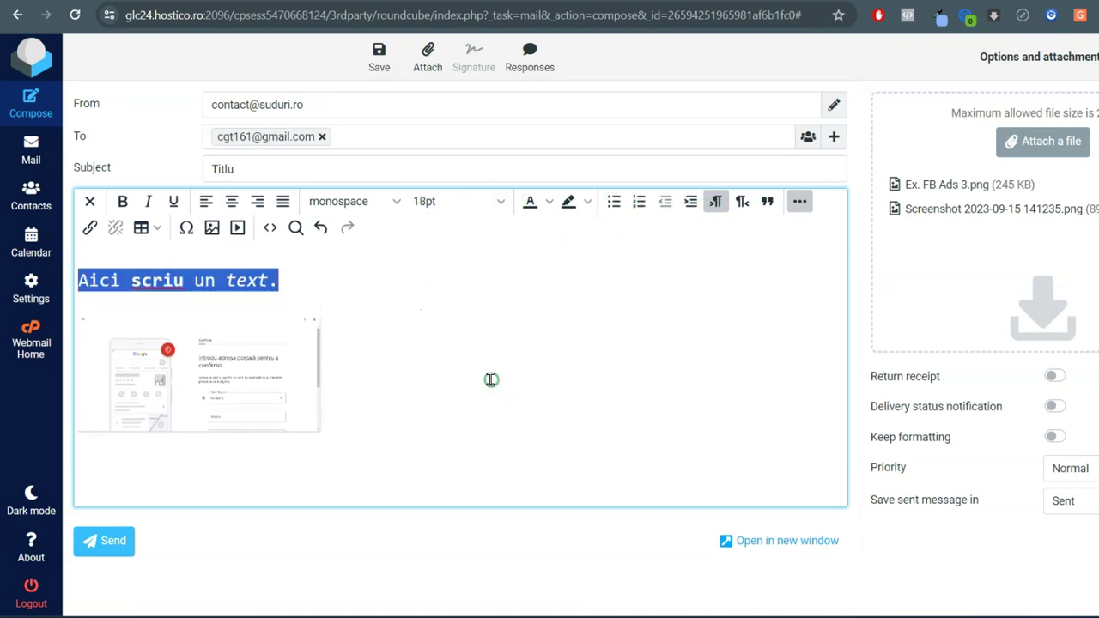
{"action": "left_click", "coordinate": [172, 279]}
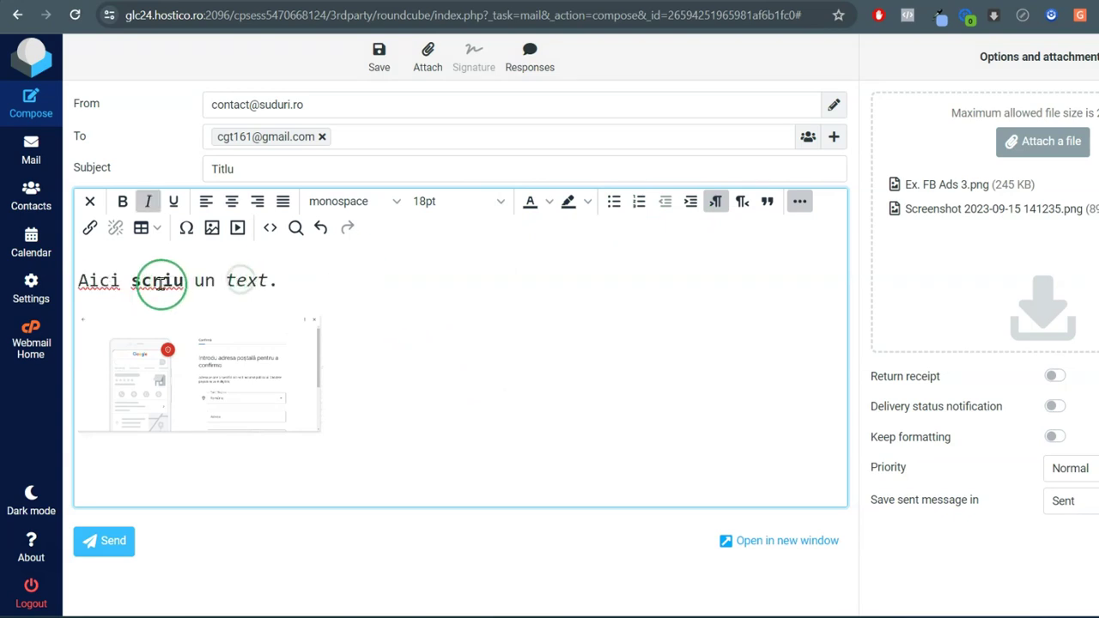
Colour the word 'scriu' red and send the message
{"action": "double_click", "coordinate": [159, 284]}
{"action": "left_click", "coordinate": [184, 283]}
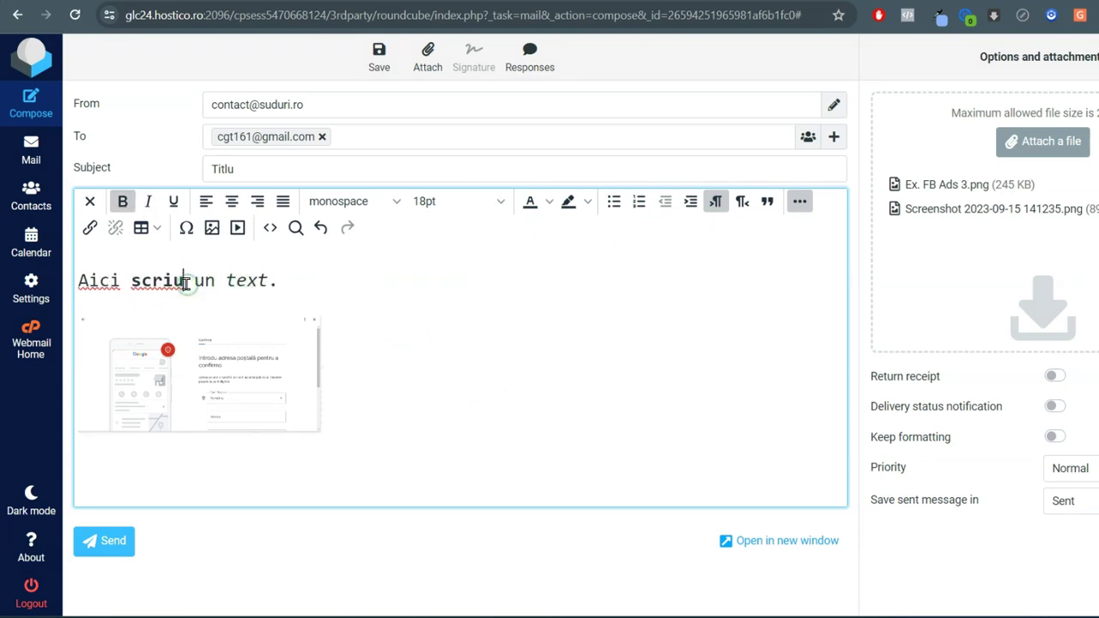
{"action": "left_click_drag", "start_coordinate": [140, 282], "coordinate": [131, 282]}
{"action": "left_click", "coordinate": [548, 201]}
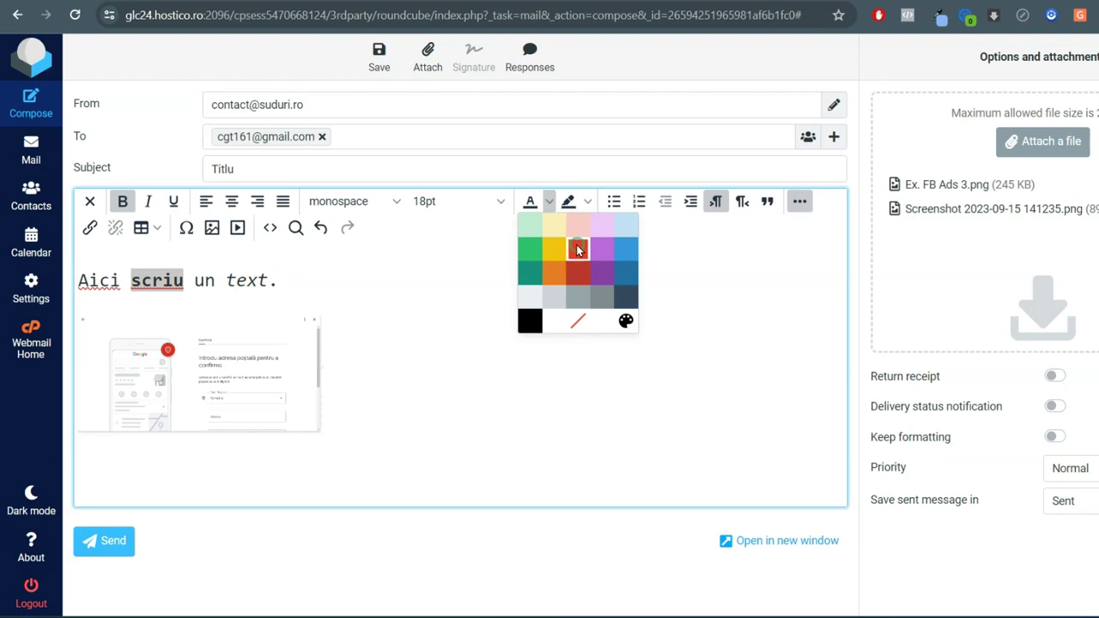
{"action": "left_click", "coordinate": [578, 249]}
{"action": "left_click", "coordinate": [450, 309]}
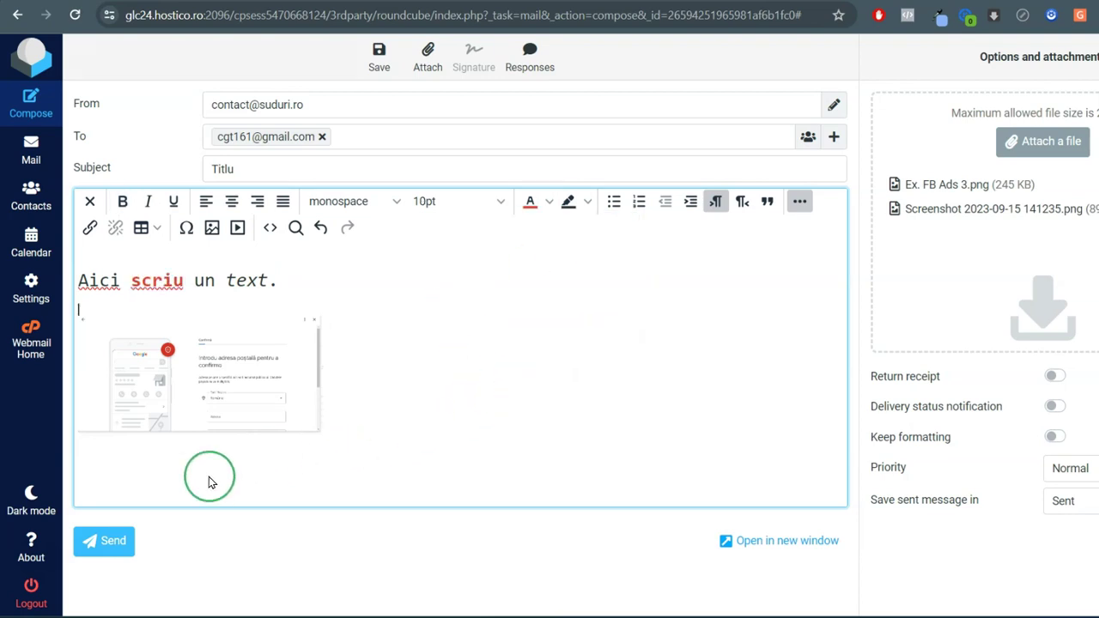
{"action": "left_click", "coordinate": [116, 542]}
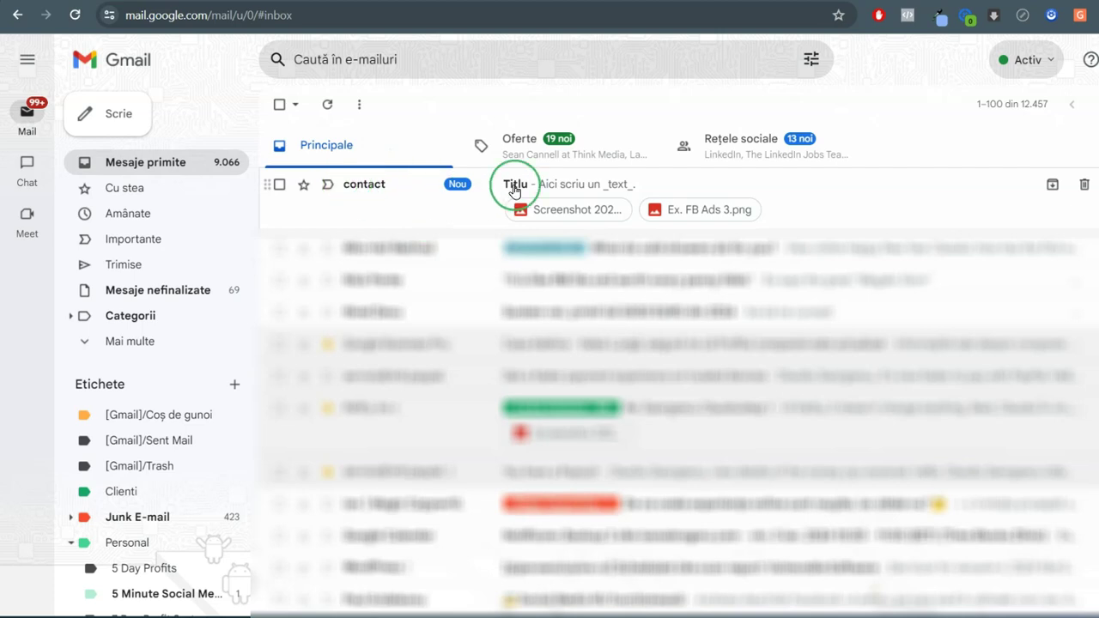
Open the Titlu email in Gmail, check the red 'scriu' and image, then return to the inbox
{"action": "left_click", "coordinate": [532, 189]}
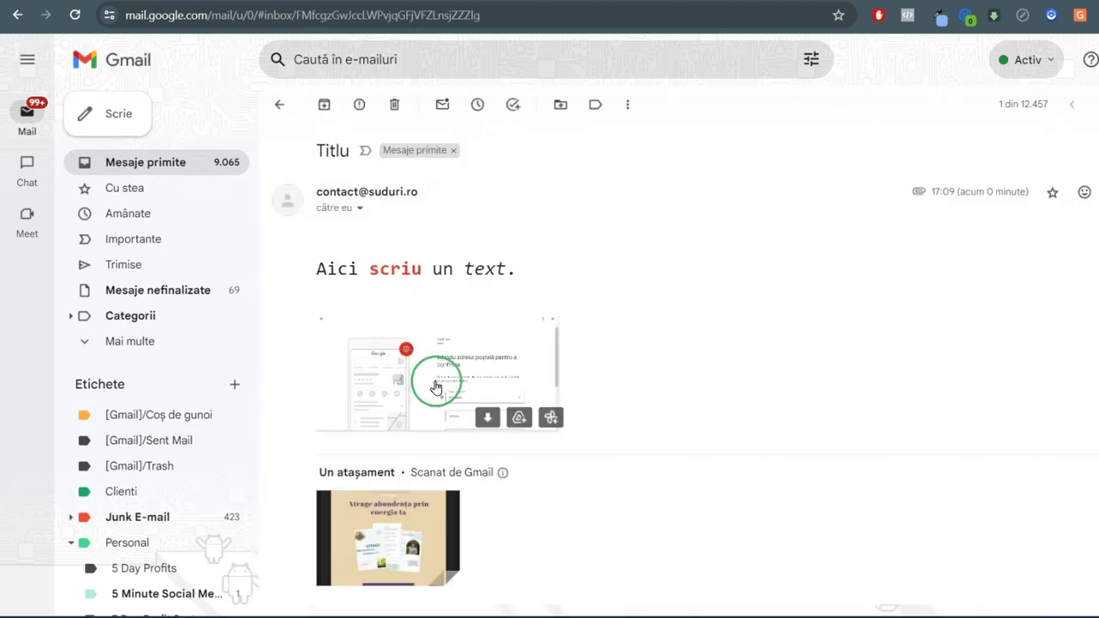
{"action": "scroll", "coordinate": [438, 517], "scroll_direction": "down", "scroll_amount": 1}
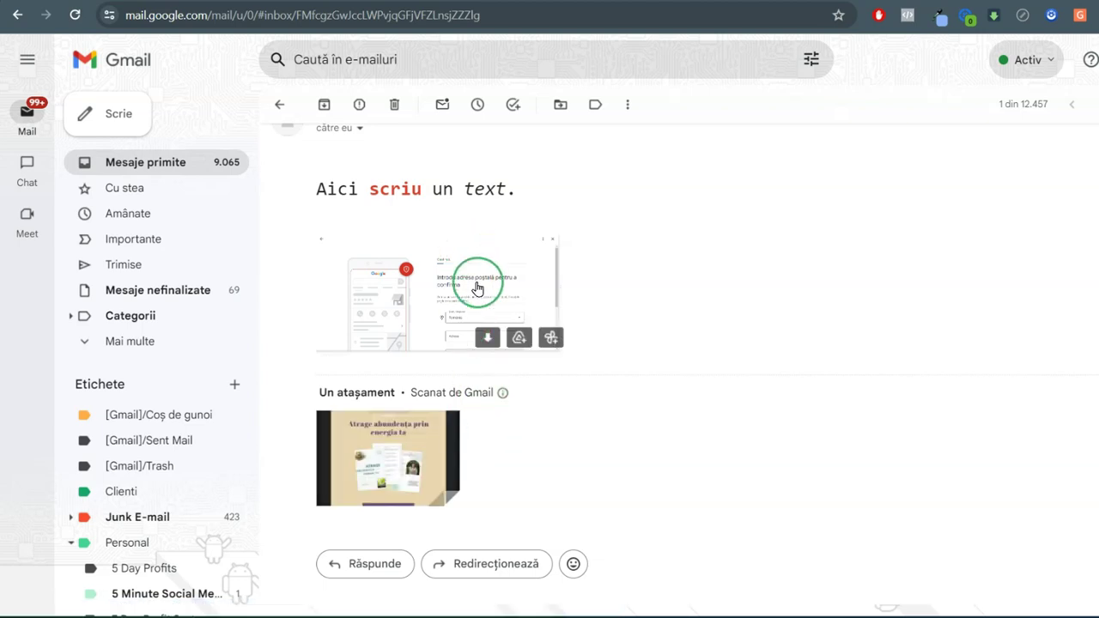
{"action": "scroll", "coordinate": [682, 349], "scroll_direction": "up", "scroll_amount": 1}
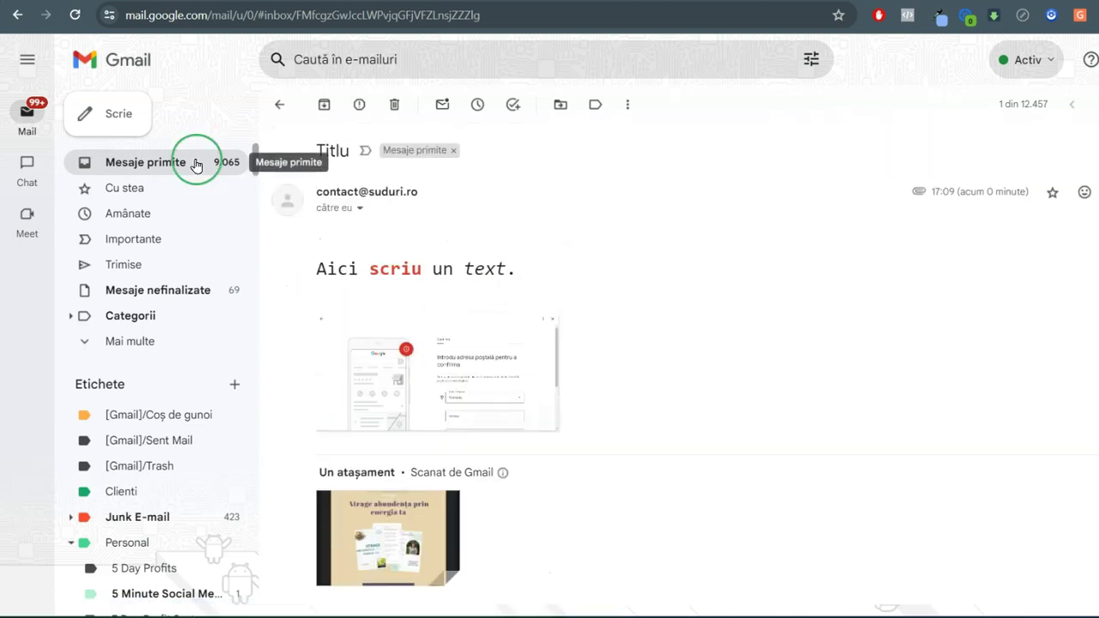
{"action": "left_click", "coordinate": [279, 104]}
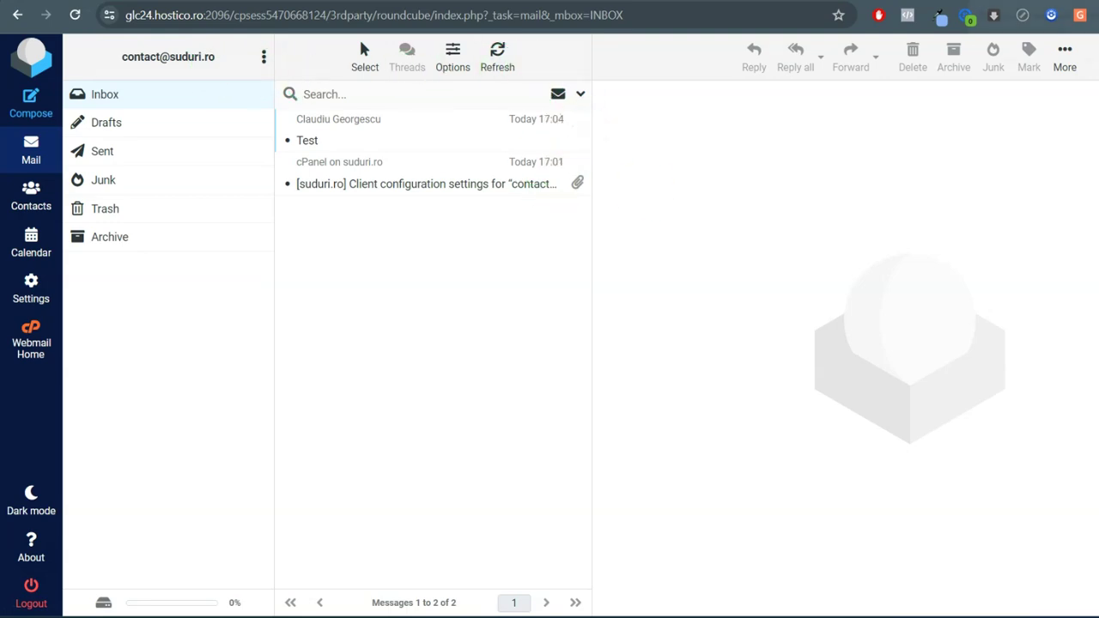
Switch back to the cPanel browser tab and go to the cPanel home page
{"action": "key", "text": "ctrl+Tab"}
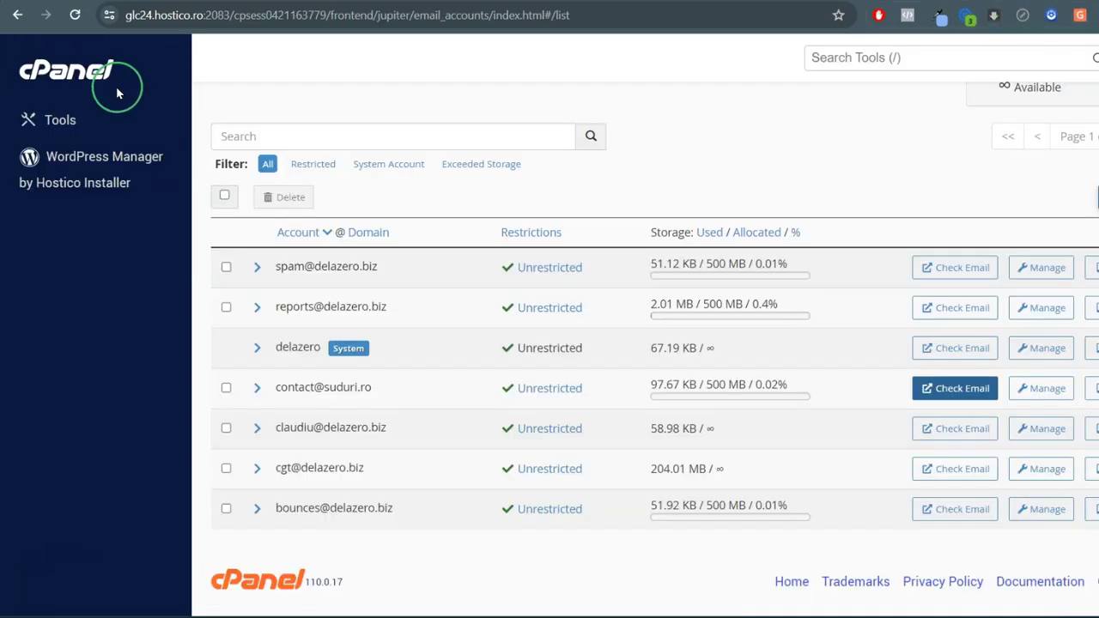
{"action": "left_click", "coordinate": [97, 79]}
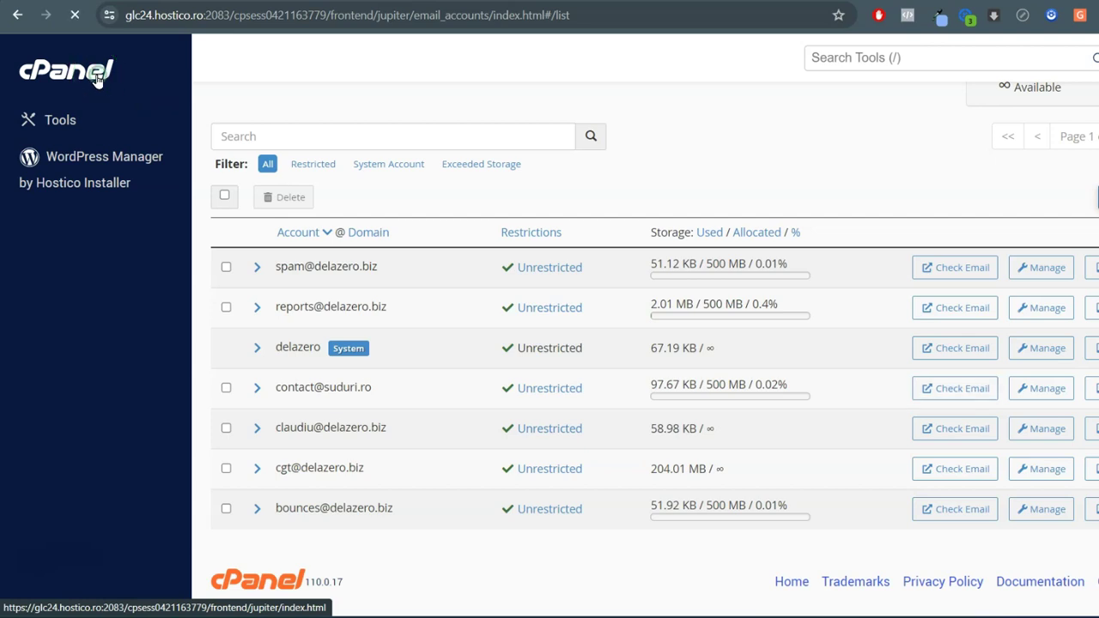
{"action": "left_click", "coordinate": [492, 246]}
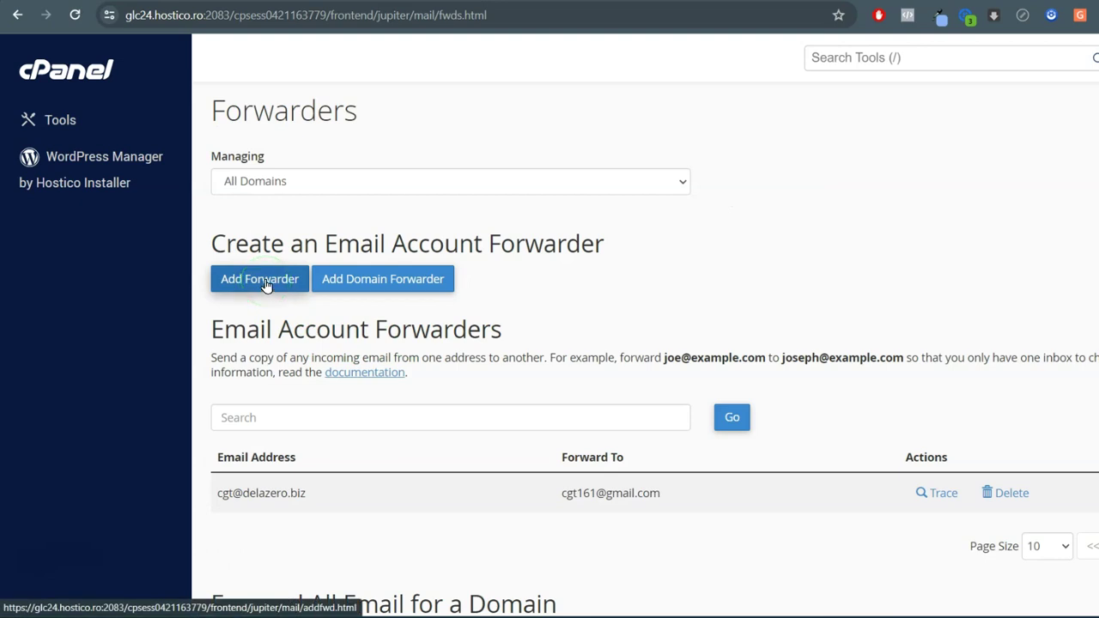
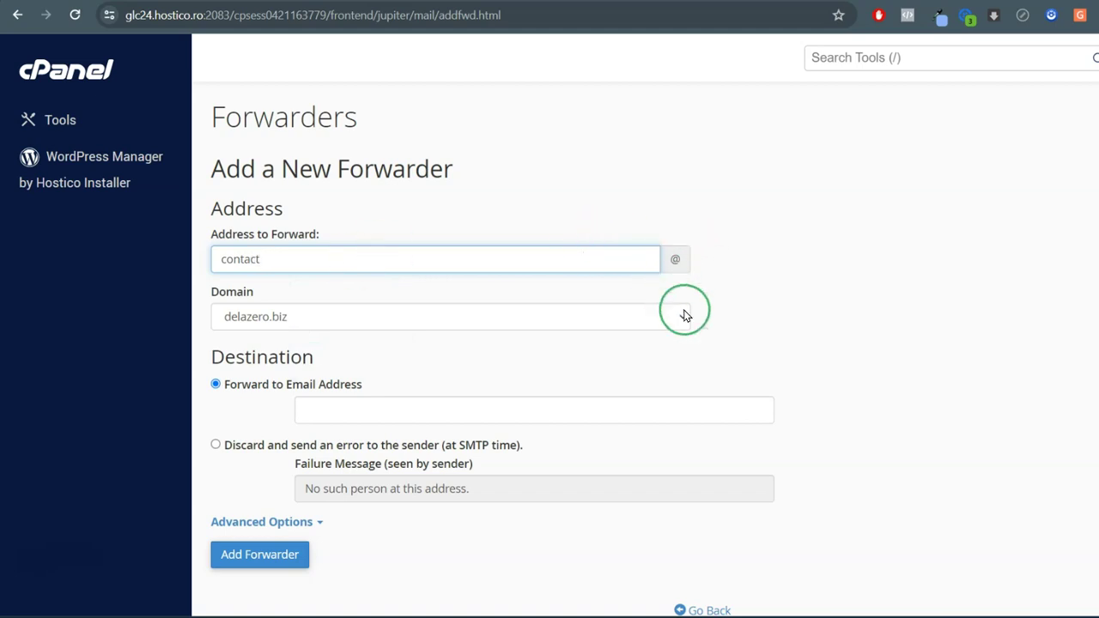
{"action": "left_click", "coordinate": [682, 320]}
{"action": "left_click", "coordinate": [579, 362]}
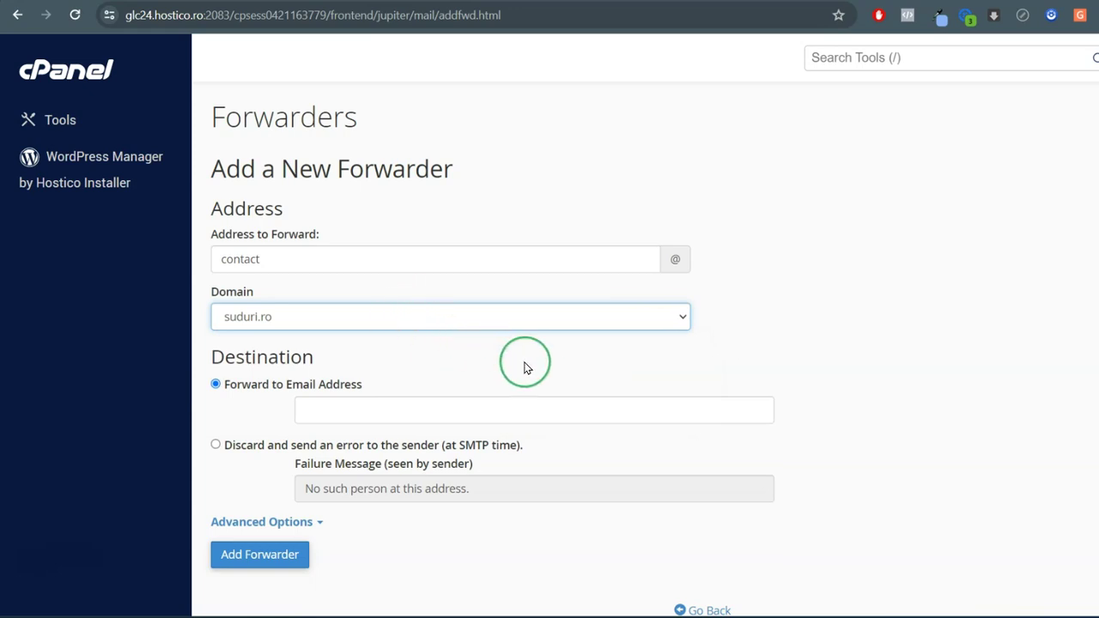
{"action": "scroll", "coordinate": [429, 344], "scroll_direction": "down", "scroll_amount": 1}
{"action": "left_click", "coordinate": [326, 326]}
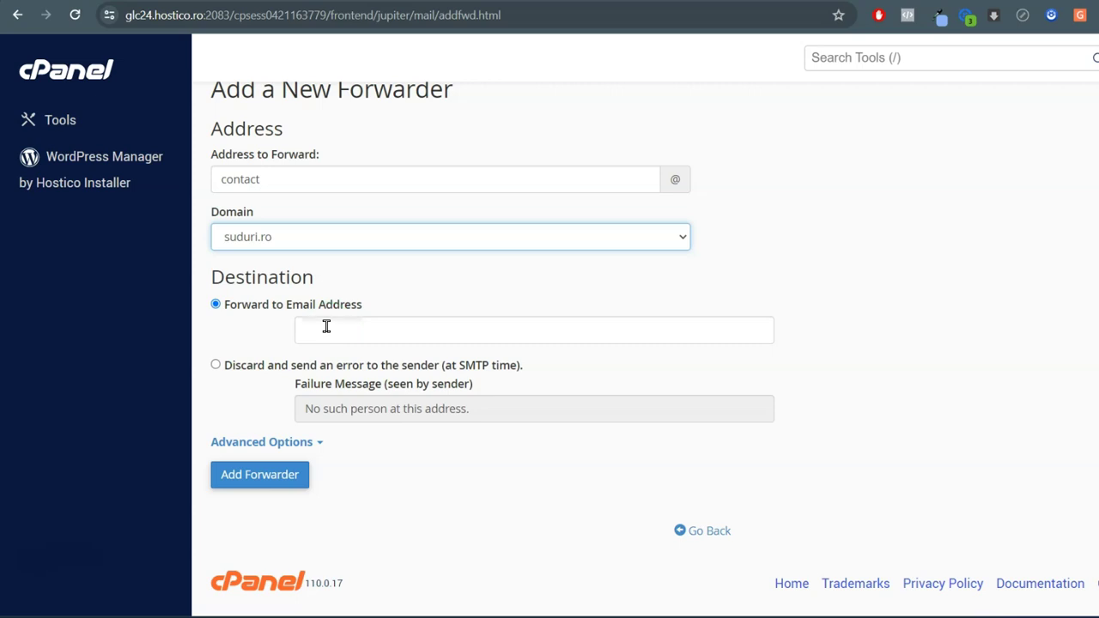
{"action": "left_click", "coordinate": [326, 325]}
{"action": "key", "text": "ctrl+v"}
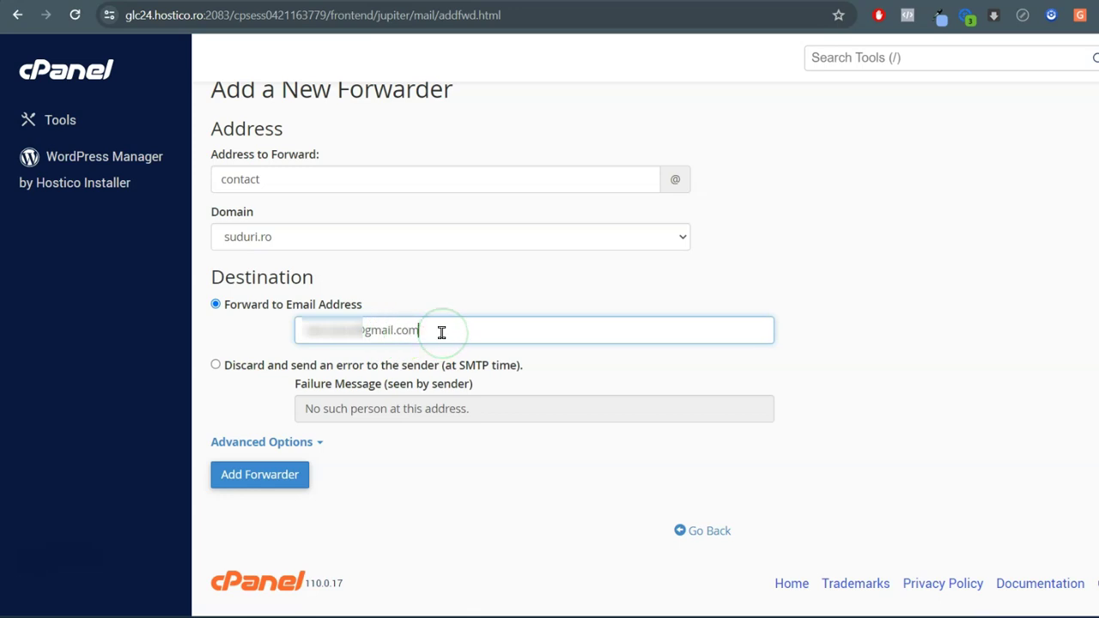
{"action": "left_click", "coordinate": [275, 478]}
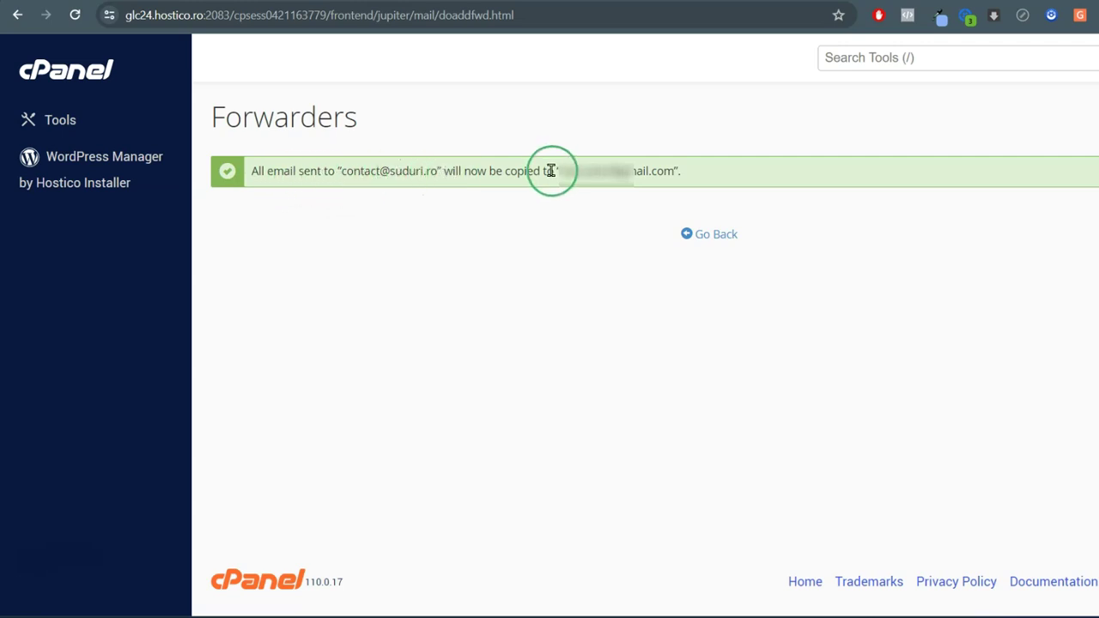
Select the Gmail destination address shown in the forwarder confirmation
{"action": "left_click_drag", "start_coordinate": [561, 173], "coordinate": [675, 165]}
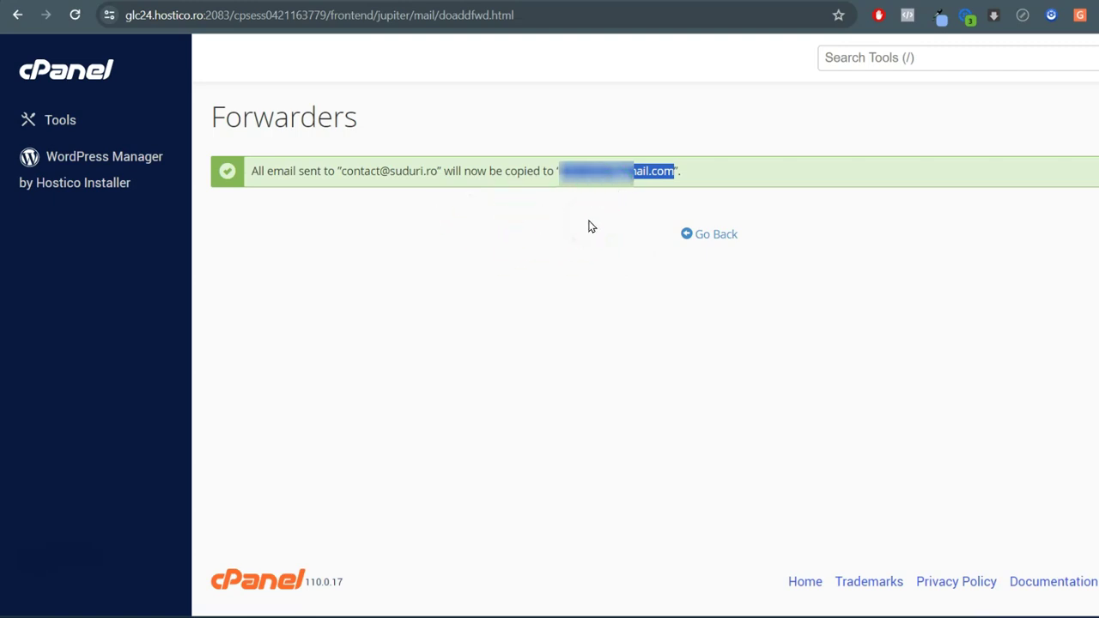
{"action": "left_click", "coordinate": [716, 239]}
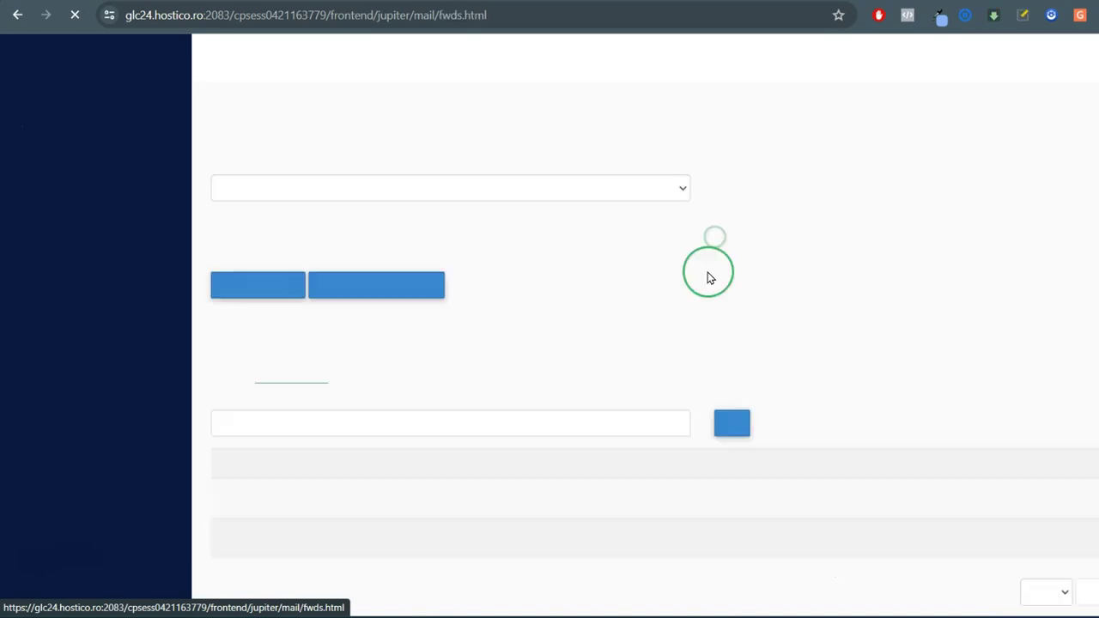
{"action": "scroll", "coordinate": [417, 388], "scroll_direction": "up", "scroll_amount": 2}
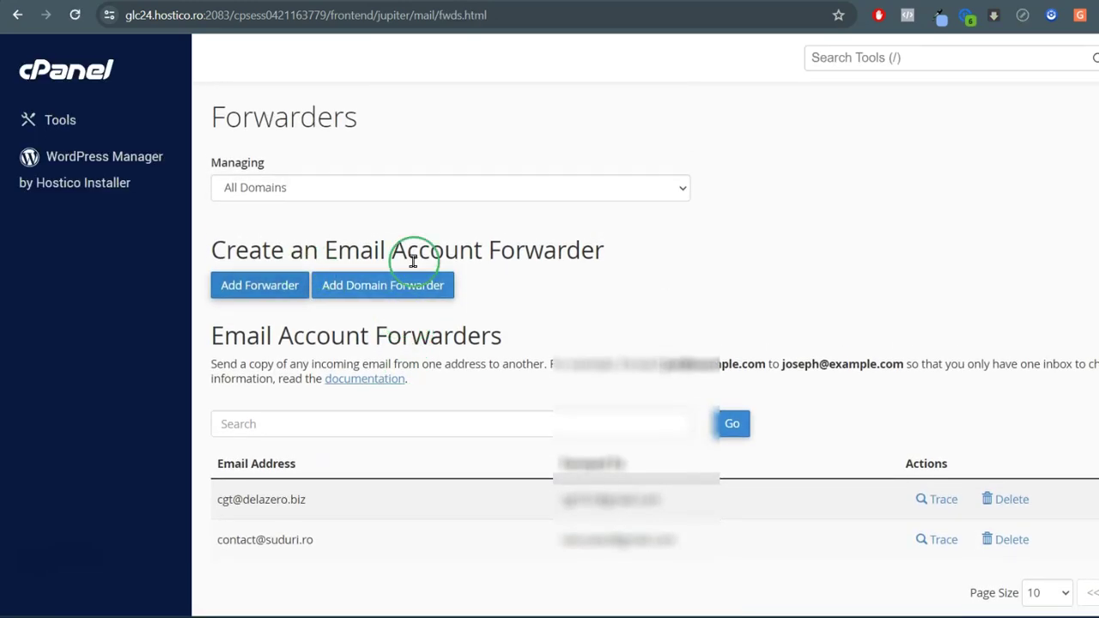
{"action": "scroll", "coordinate": [404, 464], "scroll_direction": "down", "scroll_amount": 1}
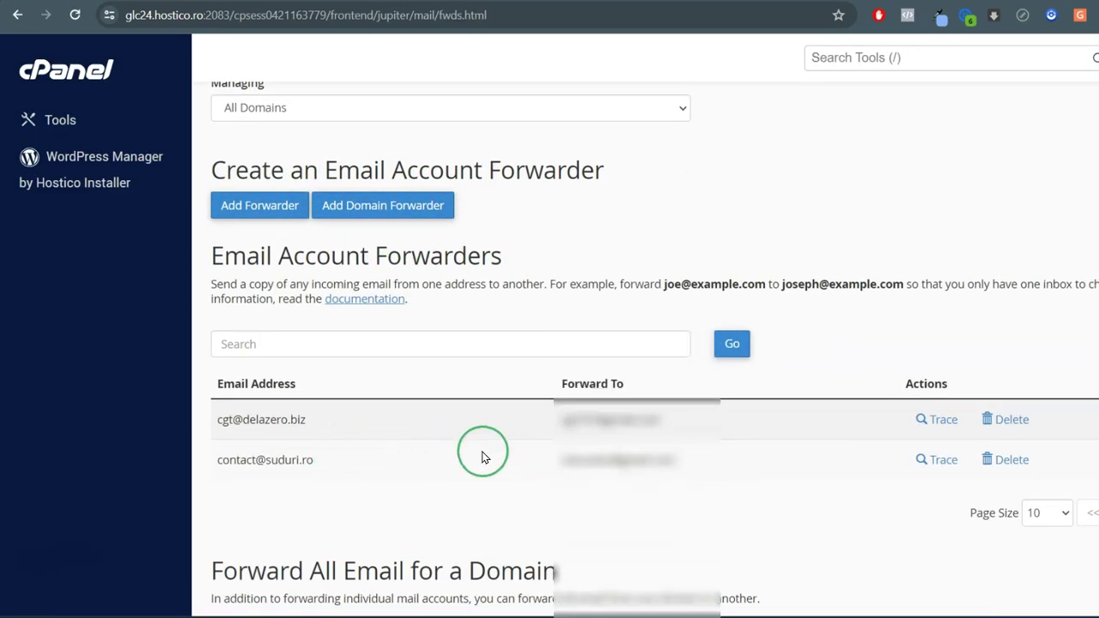
{"action": "scroll", "coordinate": [673, 458], "scroll_direction": "up", "scroll_amount": 1}
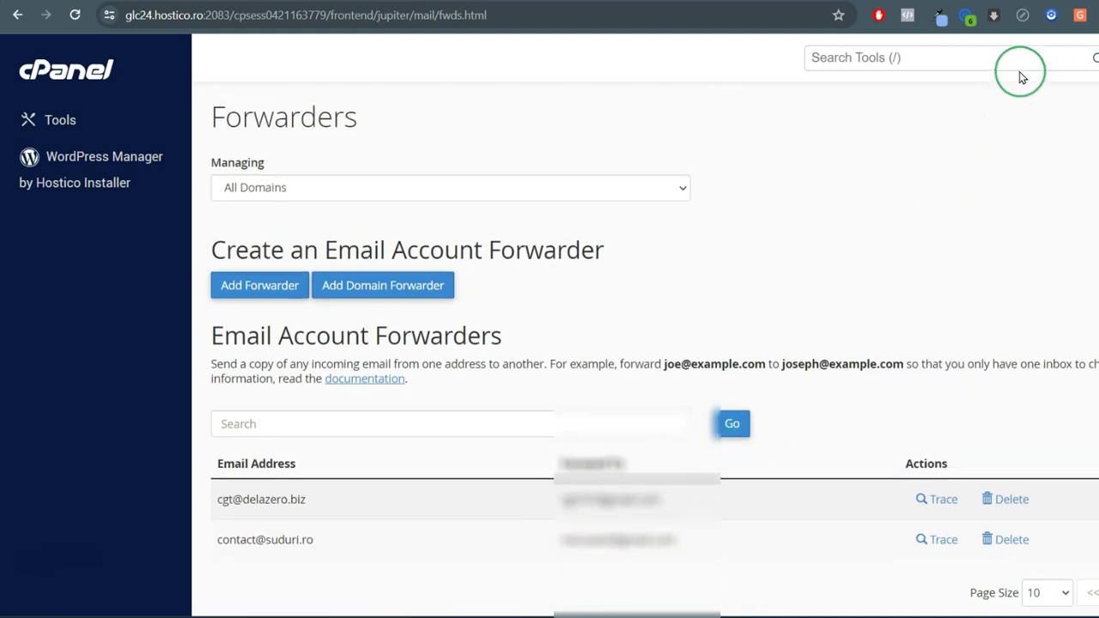
{"action": "left_click", "coordinate": [77, 76]}
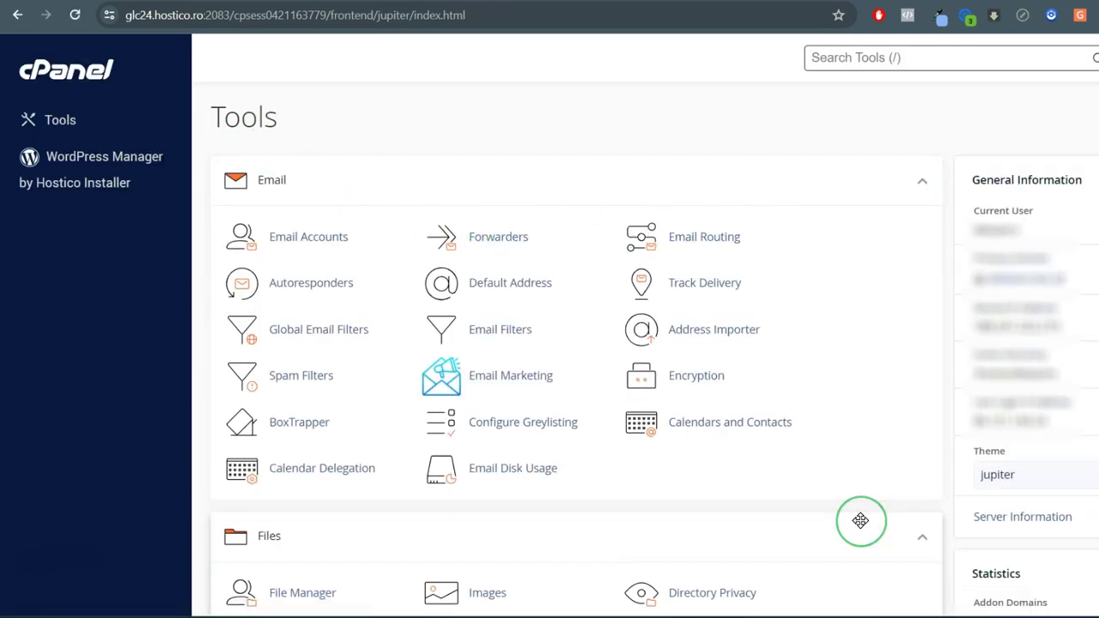
{"action": "left_click", "coordinate": [890, 514]}
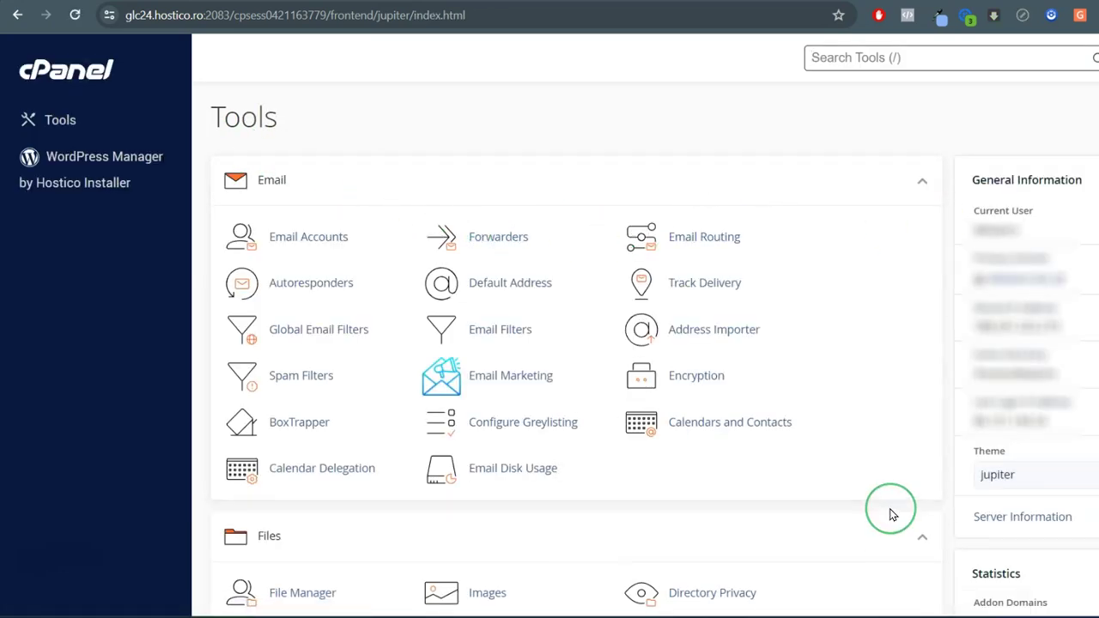